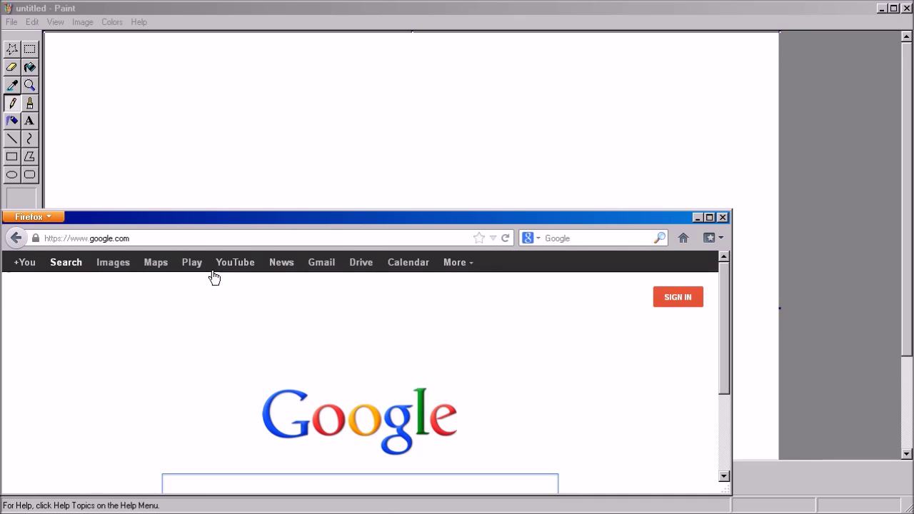
# - Open Google Images and move the Firefox window up and taller over the Paint canvas
pyautogui.click(114, 262)
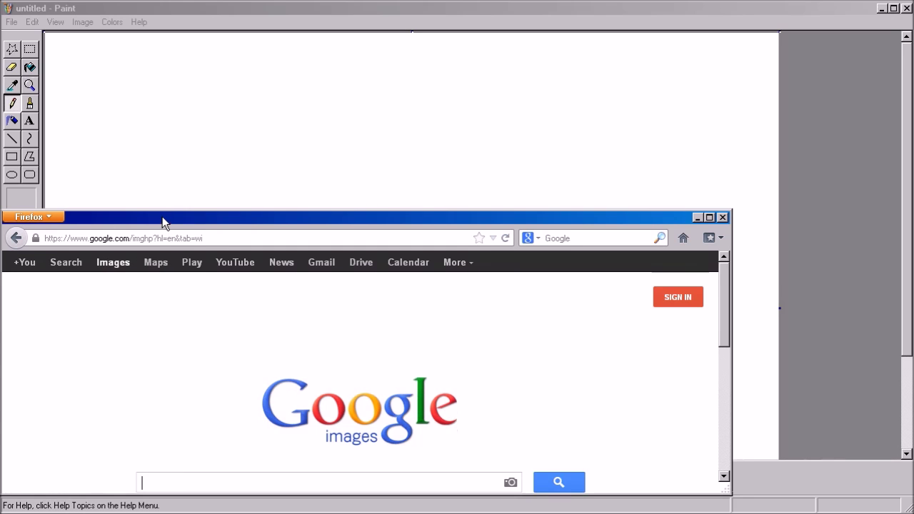
pyautogui.moveTo(162, 216)
pyautogui.mouseDown()
pyautogui.moveTo(186, 79)
pyautogui.moveTo(179, 66)
pyautogui.mouseUp()
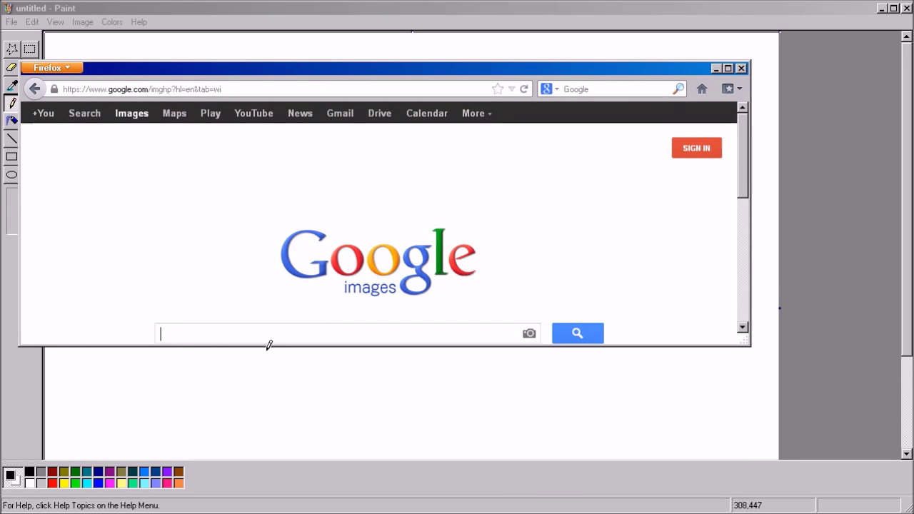
pyautogui.moveTo(266, 345); pyautogui.dragTo(261, 450)
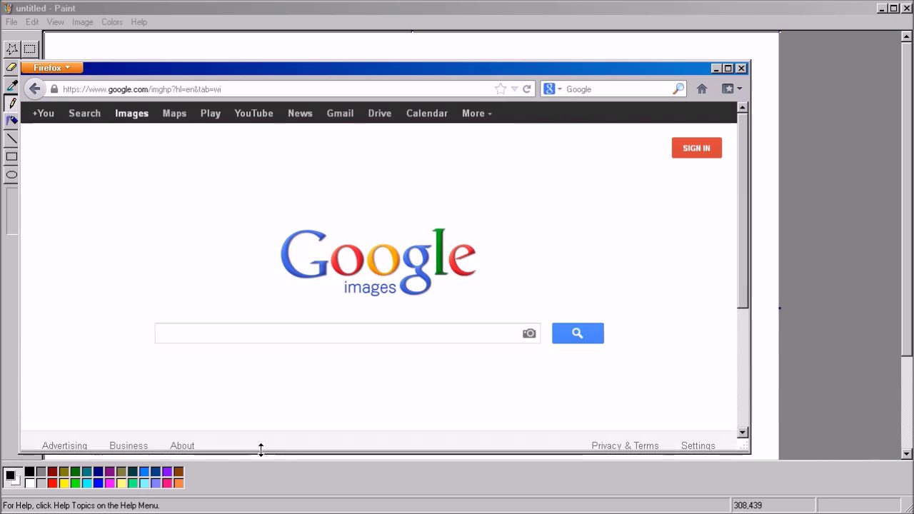
pyautogui.click(237, 327)
# - Search images for 'cat' and apply the exact size filter of 720 × 720 pixels
pyautogui.write('cat')
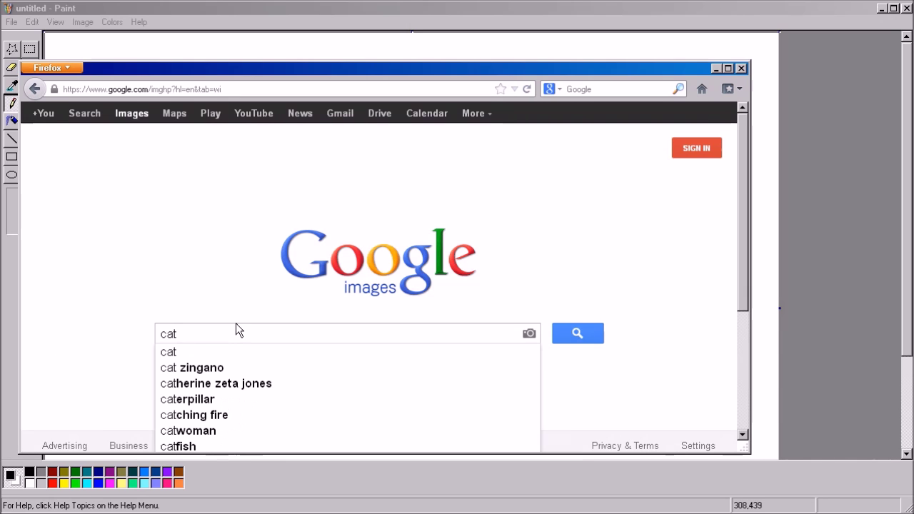
pyautogui.press('Return')
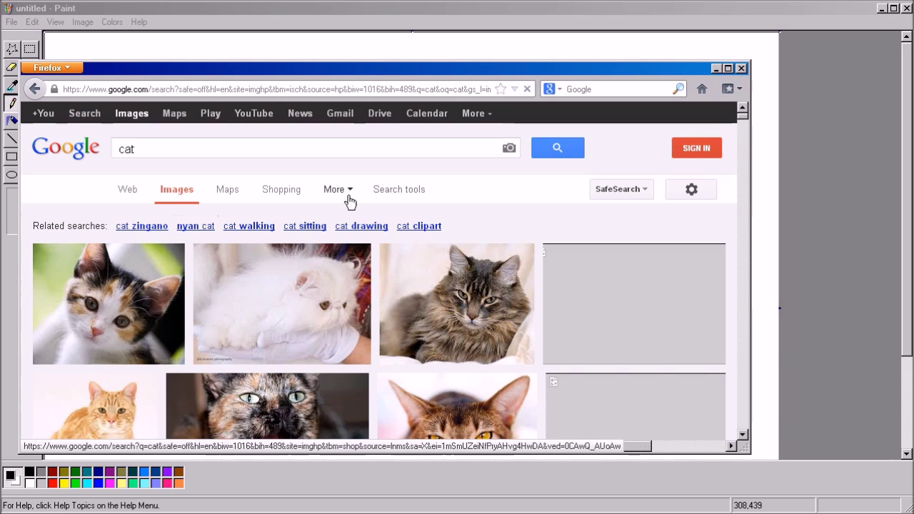
pyautogui.click(389, 194)
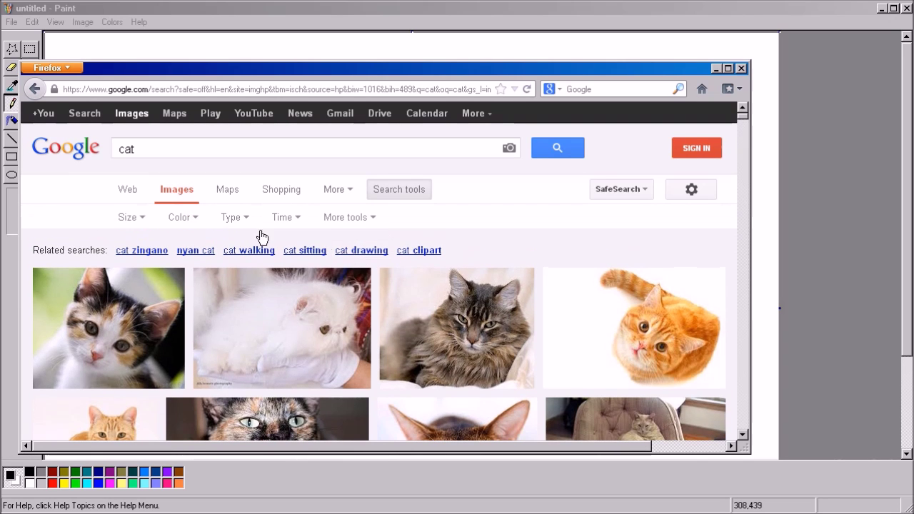
pyautogui.click(141, 223)
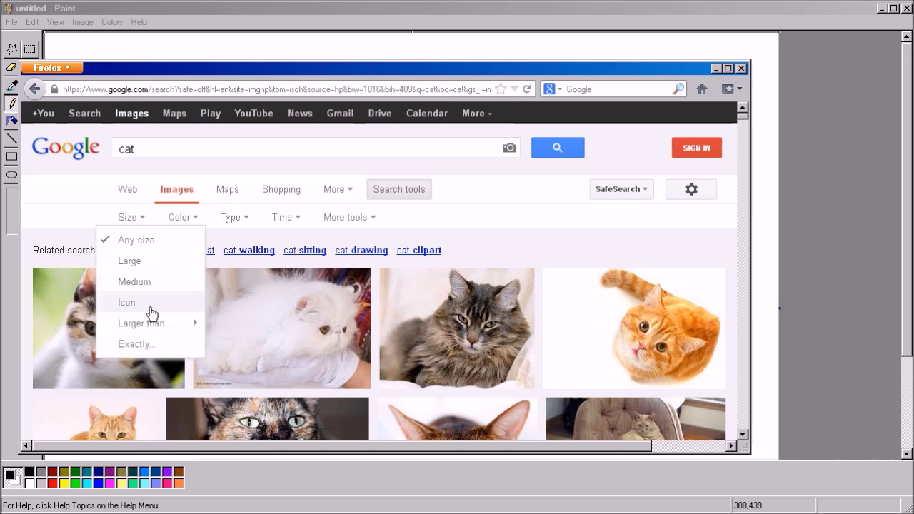
pyautogui.moveTo(163, 326)
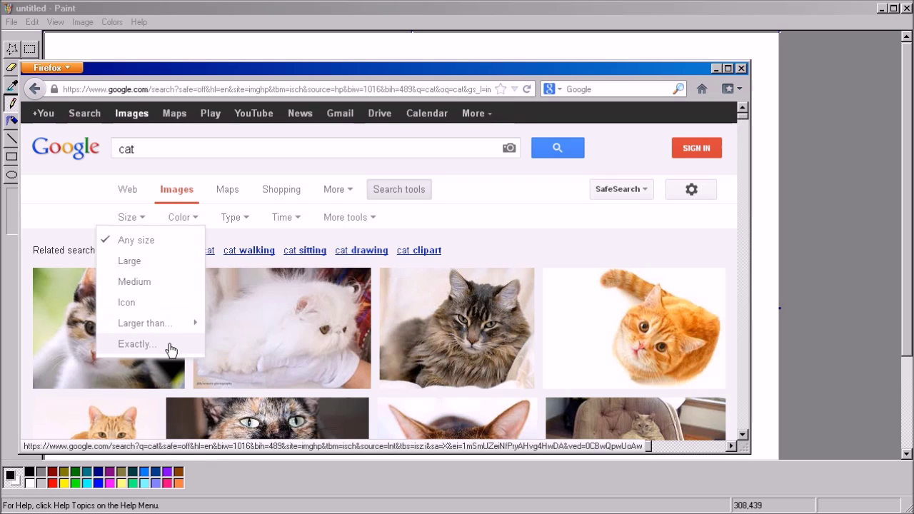
pyautogui.click(184, 344)
pyautogui.write('720')
pyautogui.press('Tab')
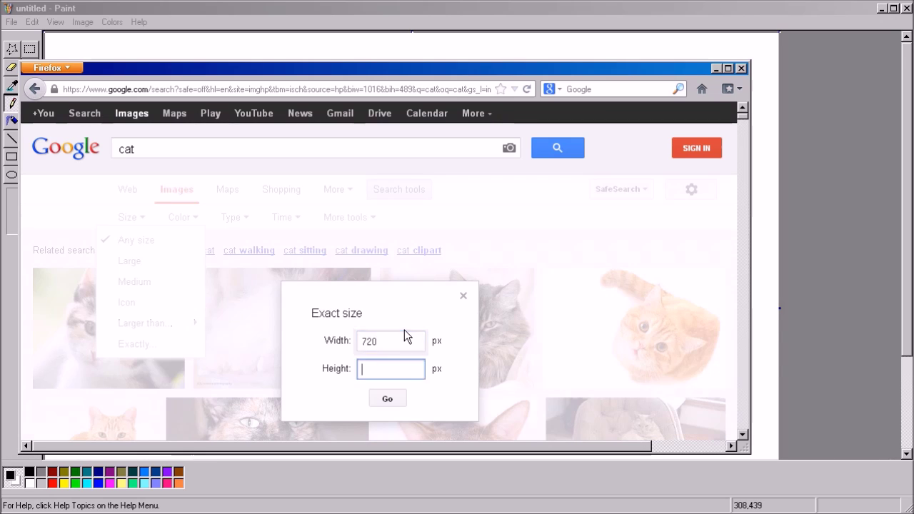
pyautogui.write('720')
pyautogui.press('Return')
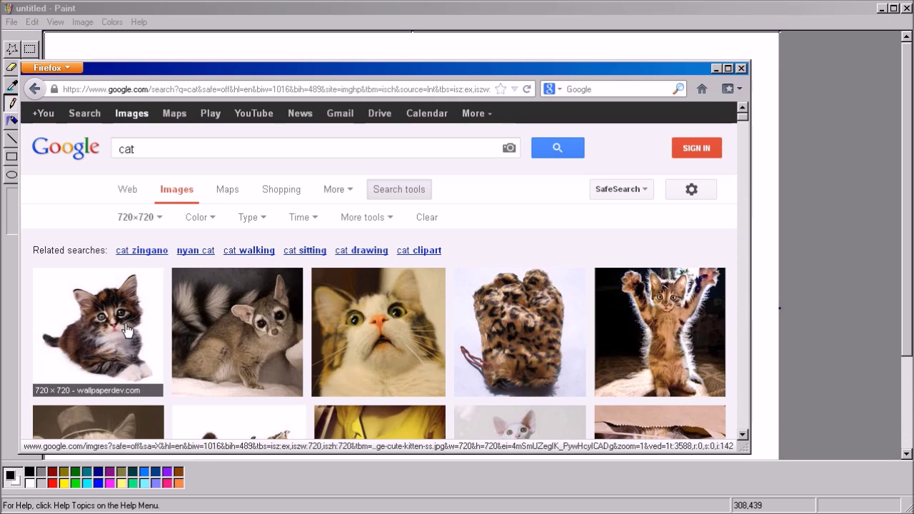
# - Open the arms-up kitten photo full size on its source site and copy the image
pyautogui.scroll(-3, 674, 325)
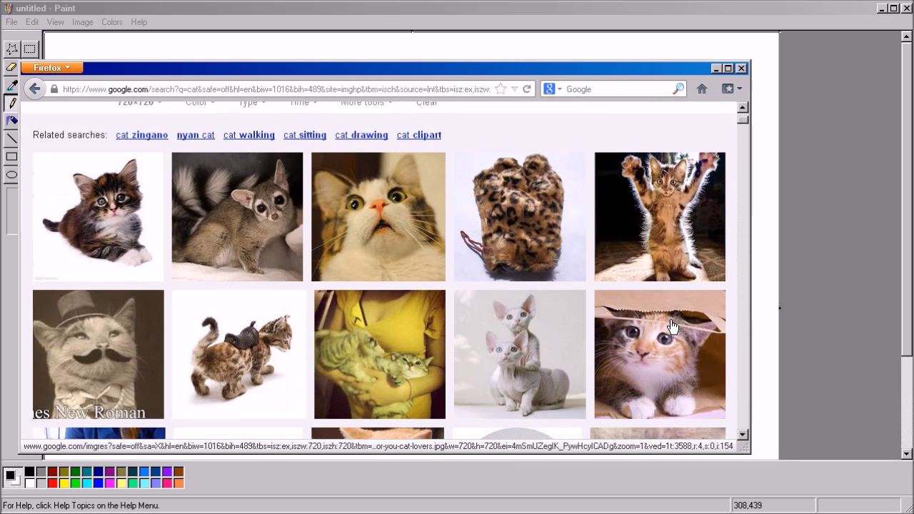
pyautogui.scroll(2, 672, 325)
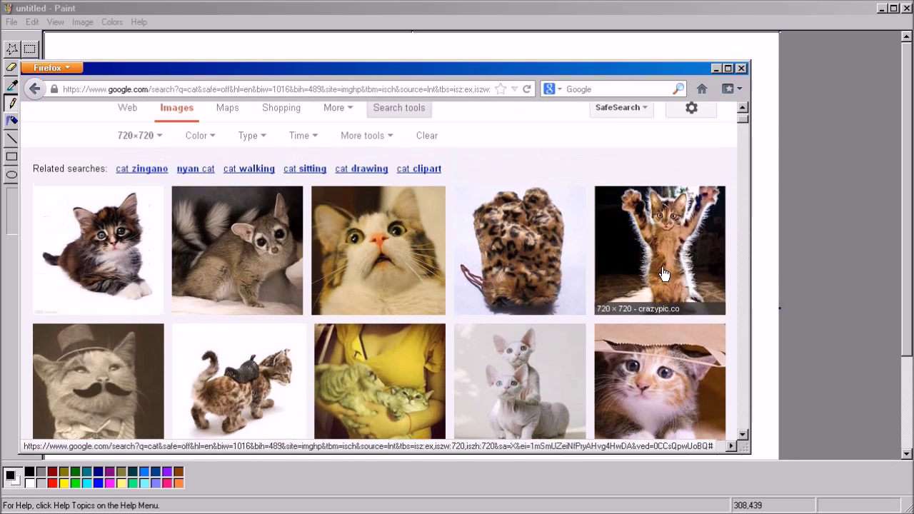
pyautogui.click(657, 271)
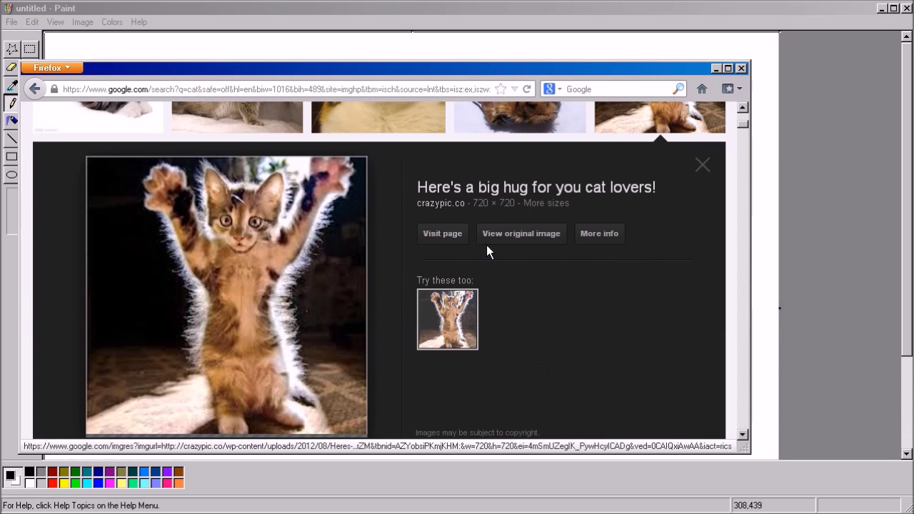
pyautogui.click(443, 233)
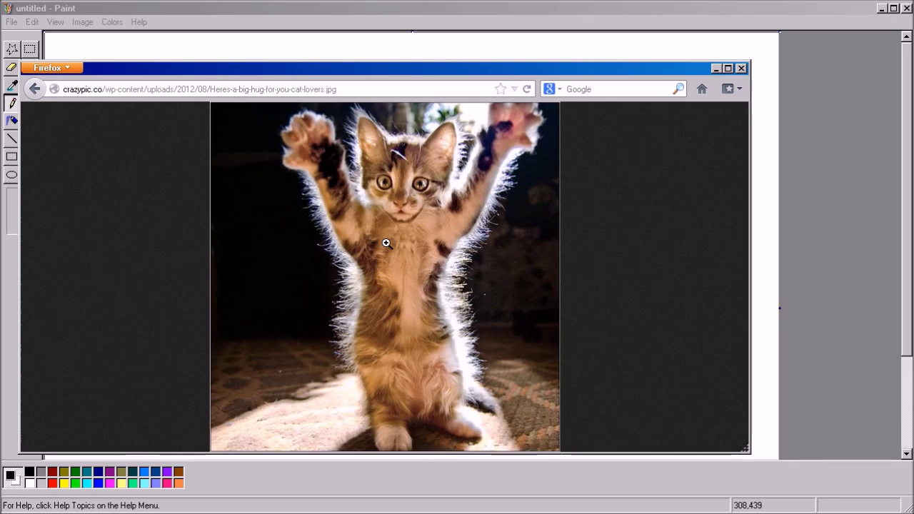
pyautogui.click(385, 241)
pyautogui.rightClick(385, 241)
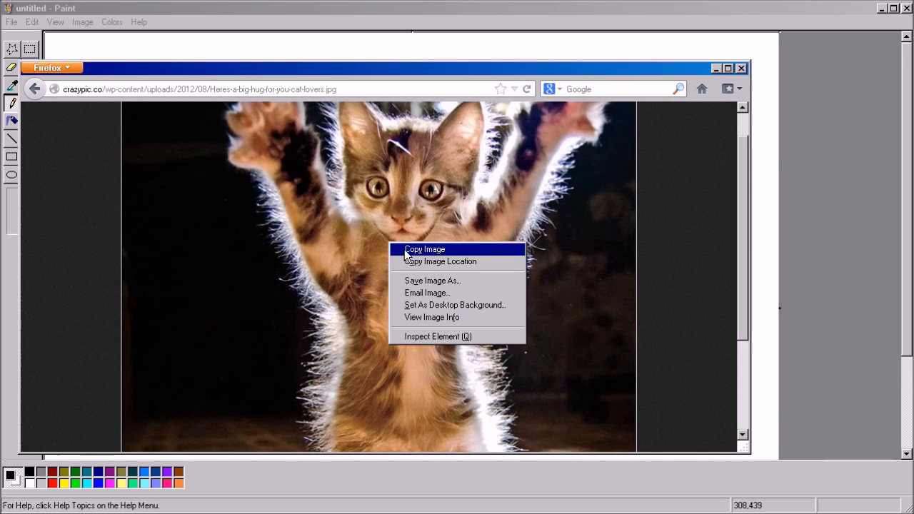
pyautogui.click(411, 250)
# - Paste the kitten photo into Paint and crop the canvas to the photo's roughly 720×720 size
pyautogui.click(432, 10)
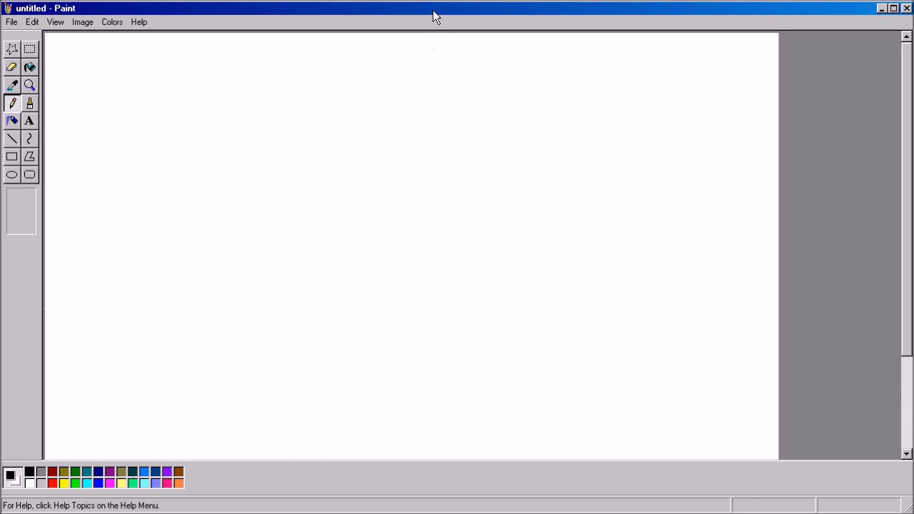
pyautogui.hotkey('ctrl', 'v')
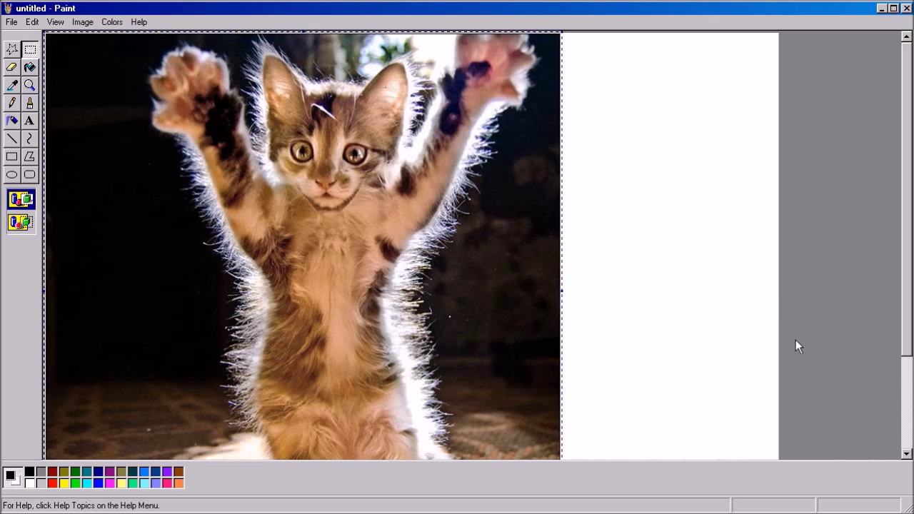
pyautogui.click(12, 48)
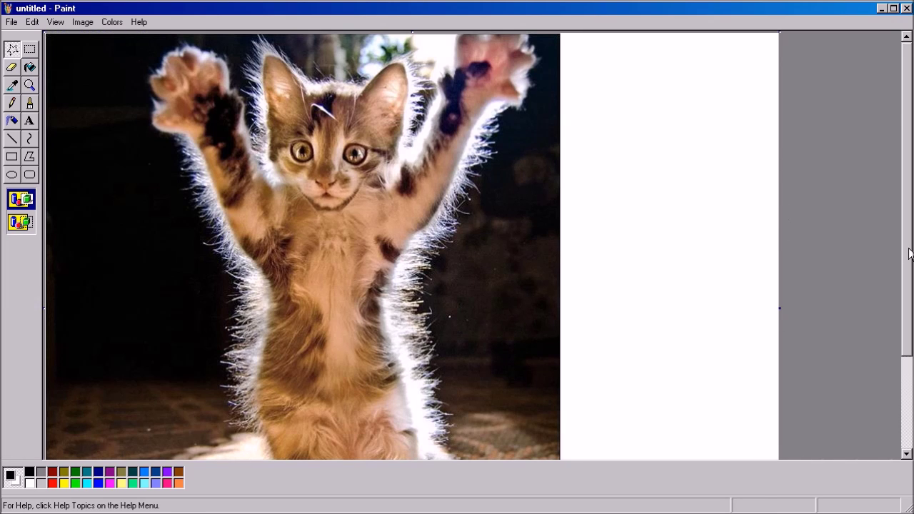
pyautogui.moveTo(910, 253); pyautogui.dragTo(908, 346)
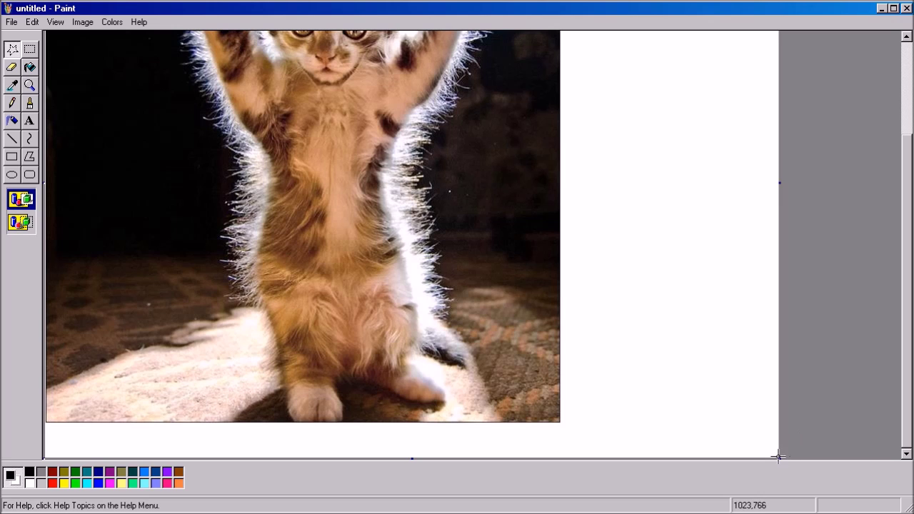
pyautogui.moveTo(779, 459); pyautogui.dragTo(562, 423)
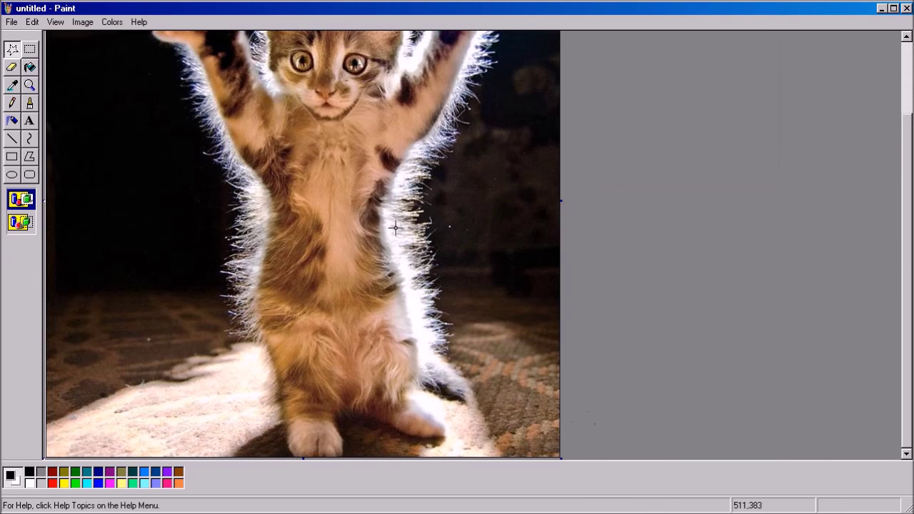
pyautogui.scroll(3, 385, 214)
pyautogui.scroll(-3, 323, 114)
pyautogui.scroll(3, 323, 118)
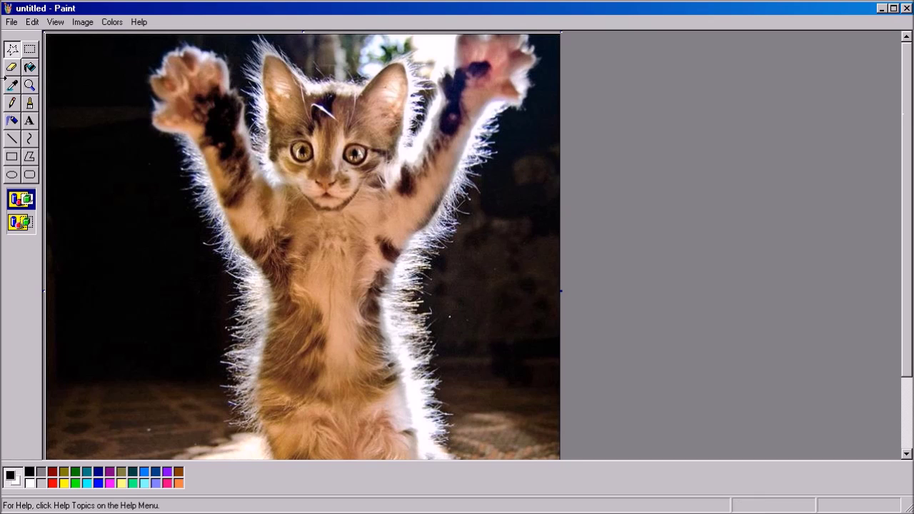
# - Open a second blank Paint window and move it into position
pyautogui.click(13, 22)
pyautogui.click(18, 23)
pyautogui.click(14, 22)
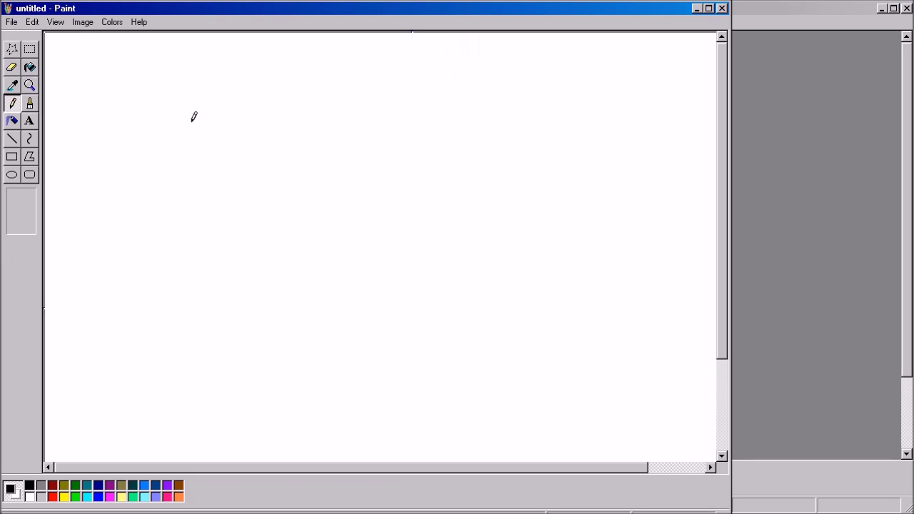
pyautogui.moveTo(498, 17)
pyautogui.mouseDown()
pyautogui.moveTo(743, 228)
pyautogui.moveTo(750, 296)
pyautogui.moveTo(587, 62)
pyautogui.moveTo(531, 10)
pyautogui.mouseUp()
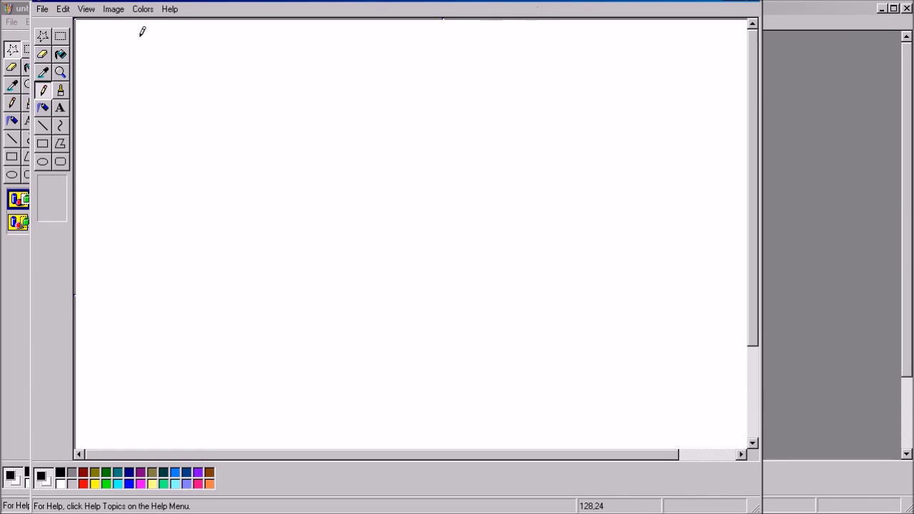
# - Zoom in on the blank canvas and choose the Line tool with magenta colour
pyautogui.click(60, 72)
pyautogui.click(106, 50)
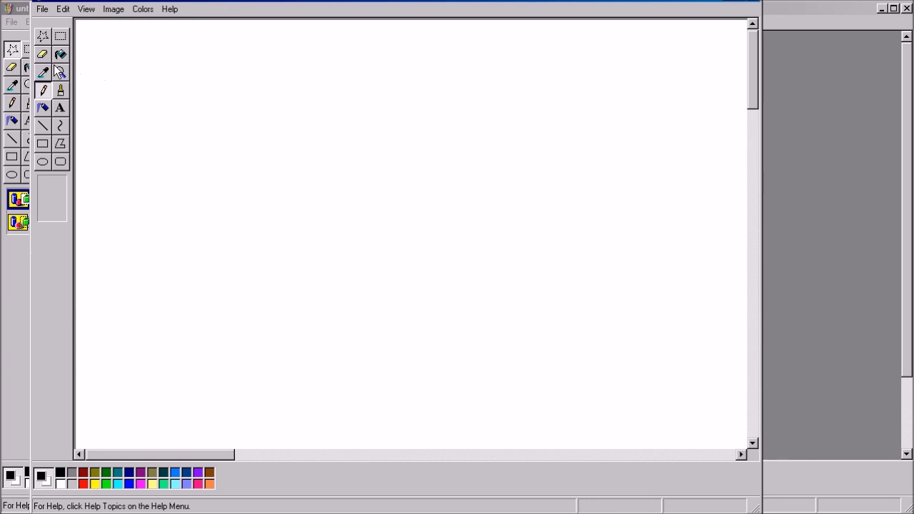
pyautogui.click(42, 125)
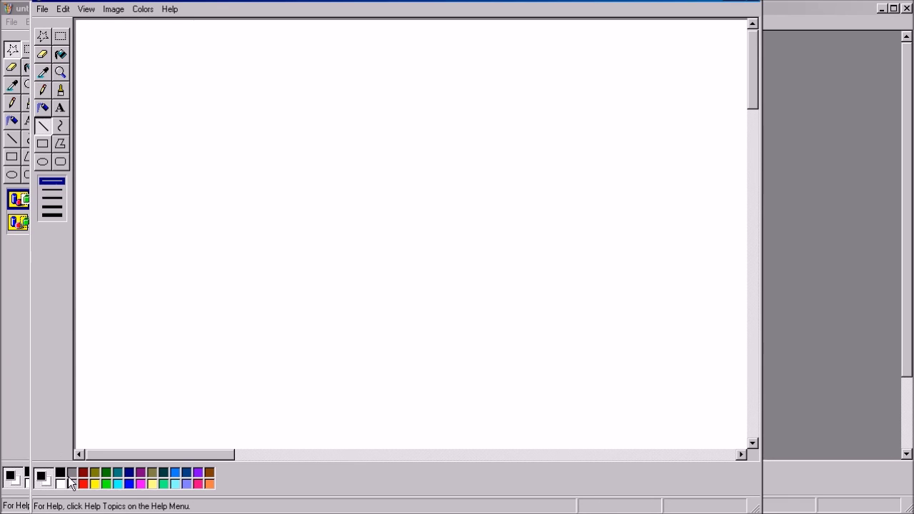
pyautogui.click(140, 483)
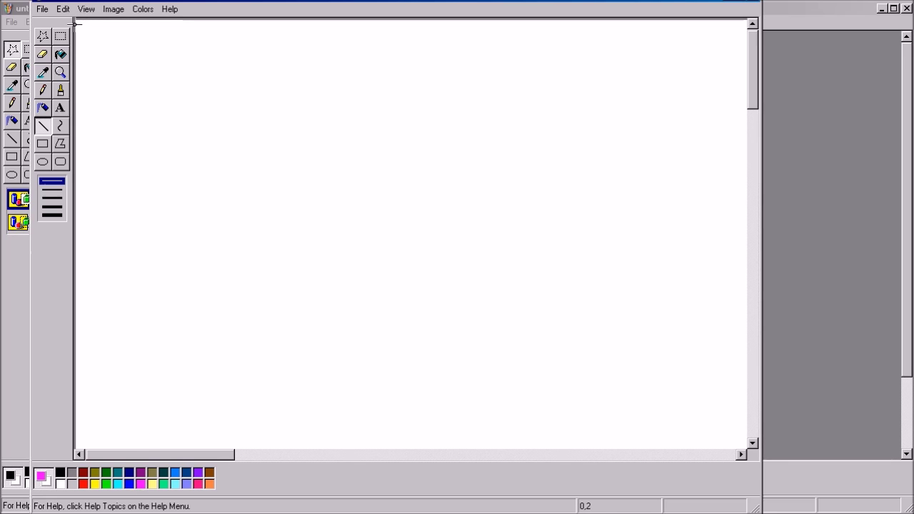
# - Draw a magenta line across the canvas top and paste a transparent copy just below it
pyautogui.moveTo(76, 23)
pyautogui.mouseDown()
pyautogui.moveTo(873, 35)
pyautogui.moveTo(877, 52)
pyautogui.mouseUp()
pyautogui.hotkey('ctrl', 'a')
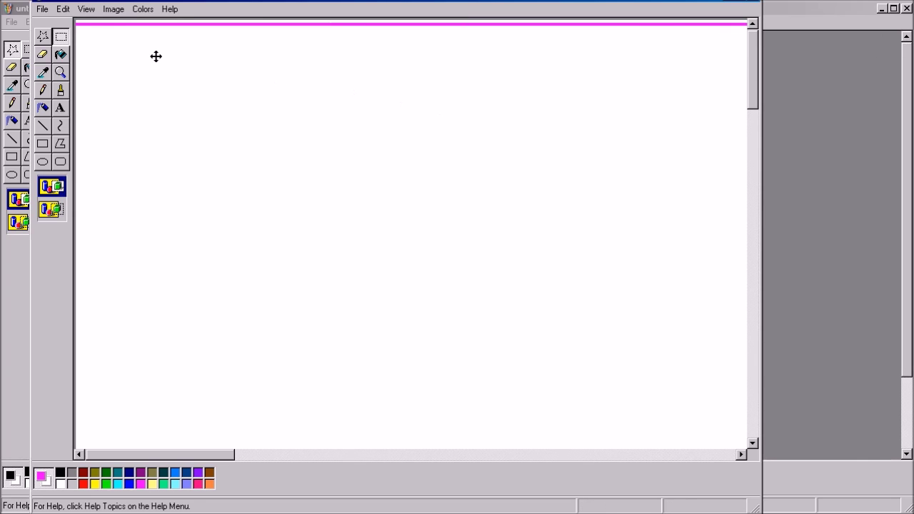
pyautogui.click(64, 10)
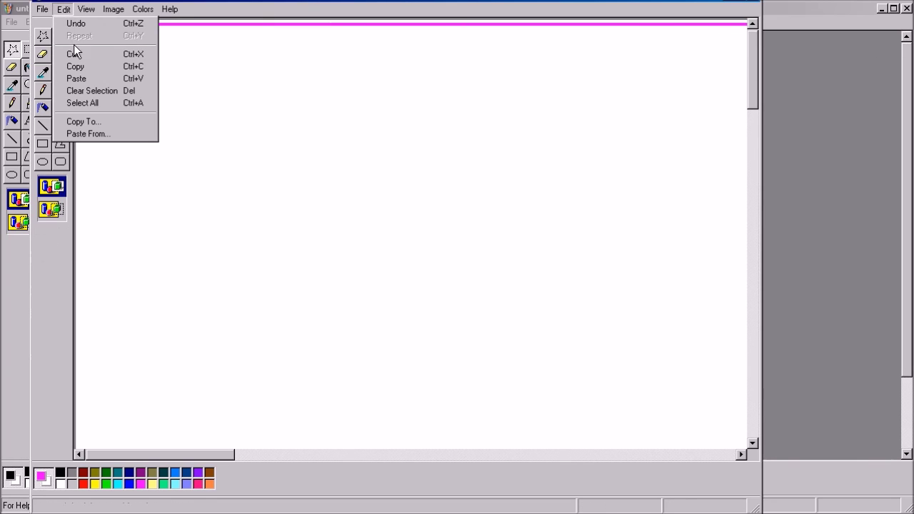
pyautogui.click(82, 103)
pyautogui.click(64, 9)
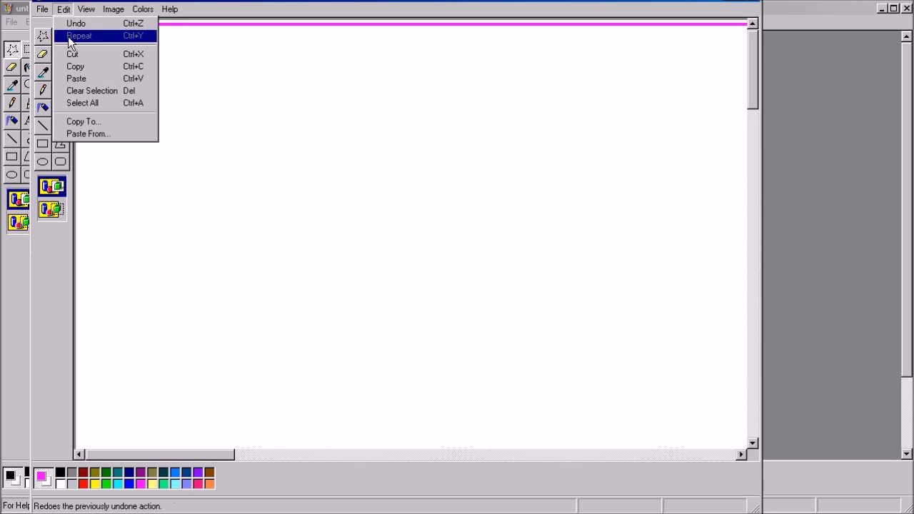
pyautogui.click(77, 66)
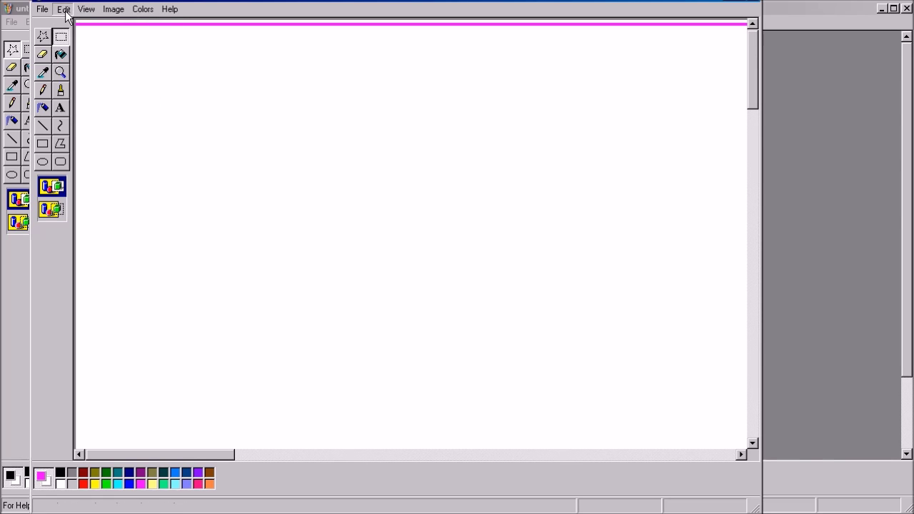
pyautogui.click(64, 9)
pyautogui.click(80, 78)
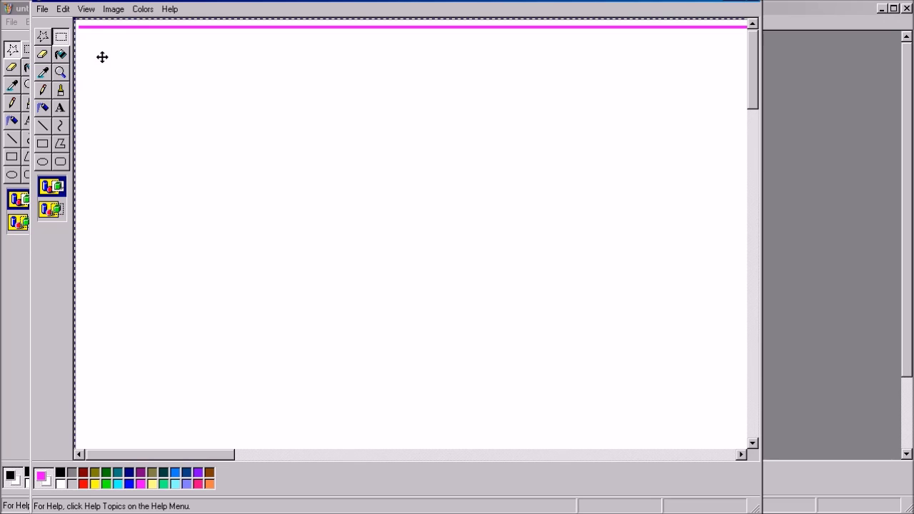
pyautogui.click(50, 209)
pyautogui.moveTo(143, 106); pyautogui.dragTo(140, 111)
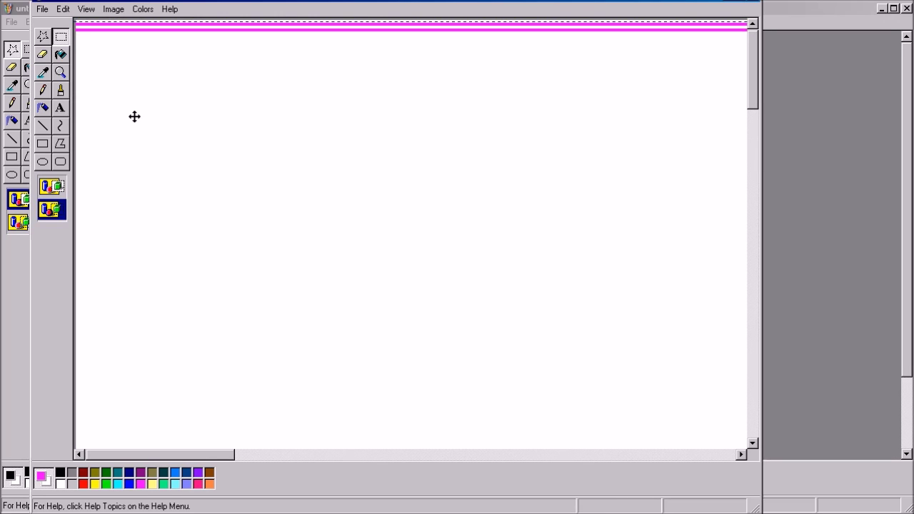
# - Copy the two stripes and paste them lower to double the striped band
pyautogui.click(64, 8)
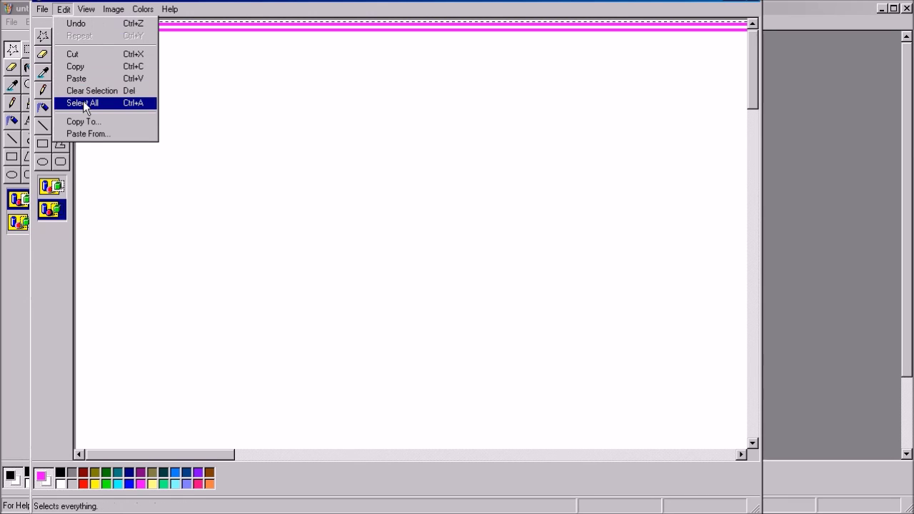
pyautogui.click(83, 103)
pyautogui.click(63, 9)
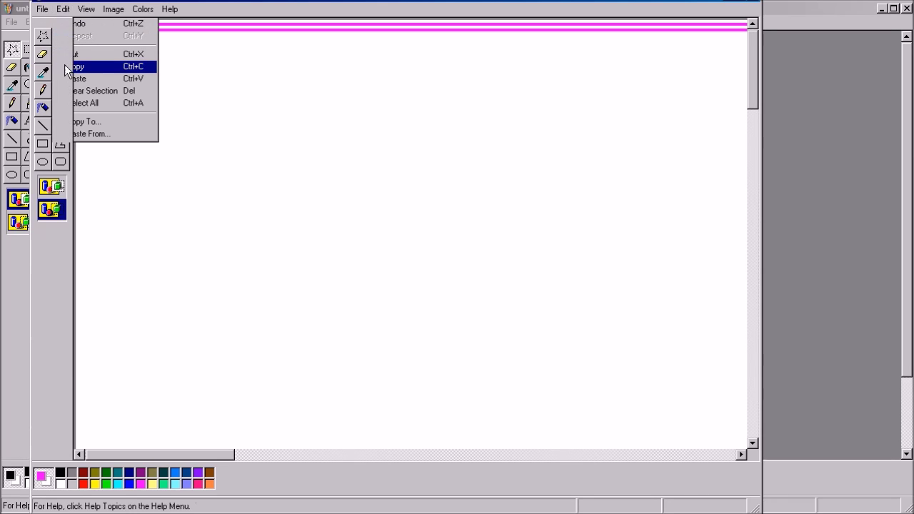
pyautogui.click(64, 8)
pyautogui.click(74, 79)
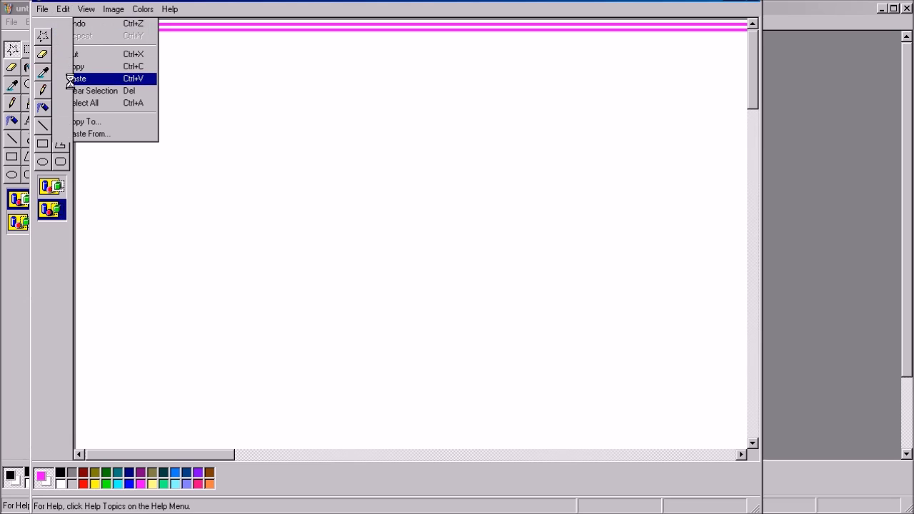
pyautogui.moveTo(98, 36)
pyautogui.mouseDown()
pyautogui.moveTo(100, 55)
pyautogui.moveTo(99, 47)
pyautogui.mouseUp()
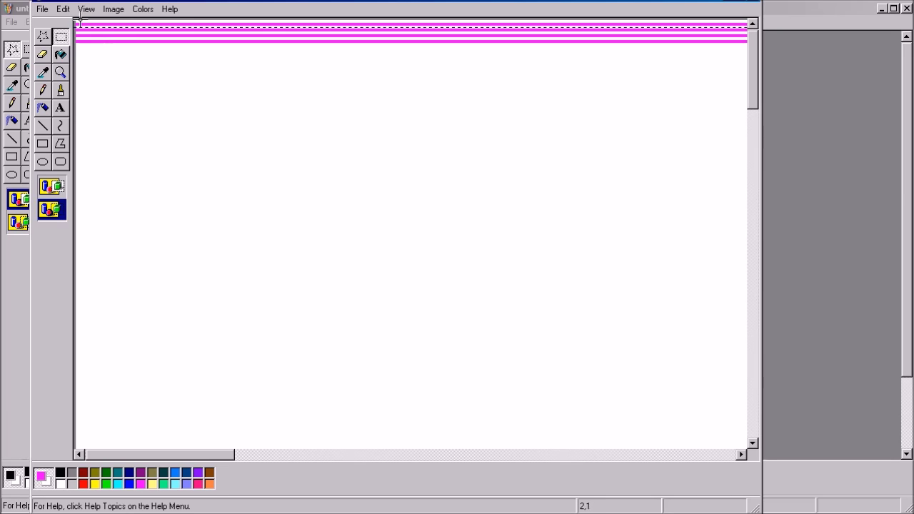
pyautogui.click(61, 36)
# - Drag stripe copies further down the canvas, closing the white gap between bands
pyautogui.moveTo(147, 74); pyautogui.dragTo(142, 72)
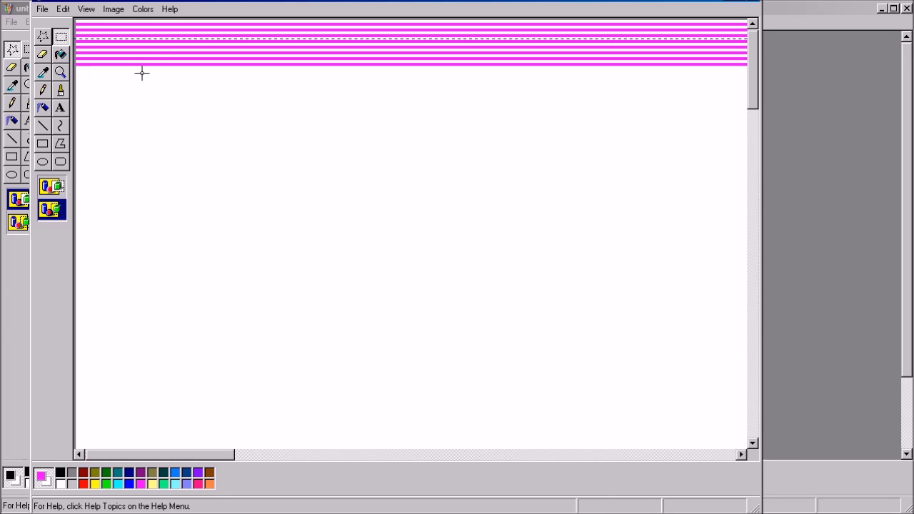
pyautogui.click(141, 72)
pyautogui.moveTo(149, 55); pyautogui.dragTo(145, 95)
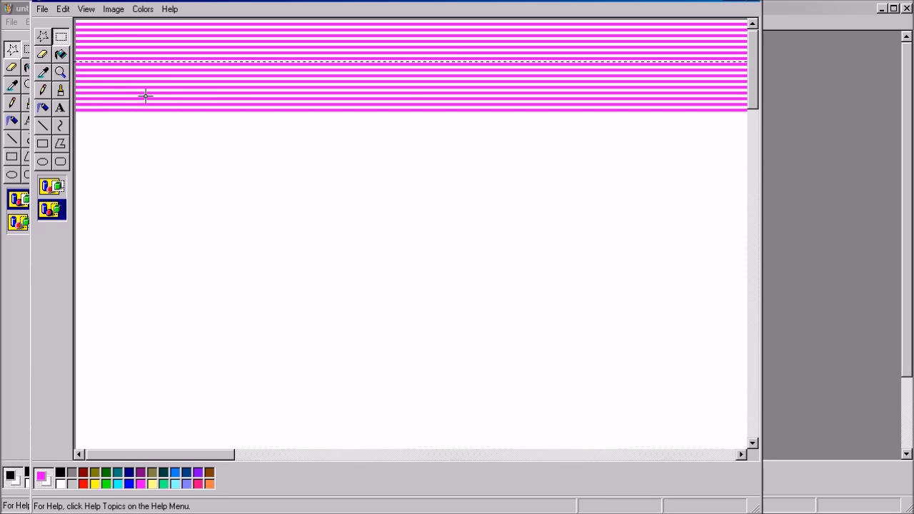
pyautogui.moveTo(146, 68)
pyautogui.mouseDown()
pyautogui.moveTo(135, 164)
pyautogui.moveTo(142, 161)
pyautogui.mouseUp()
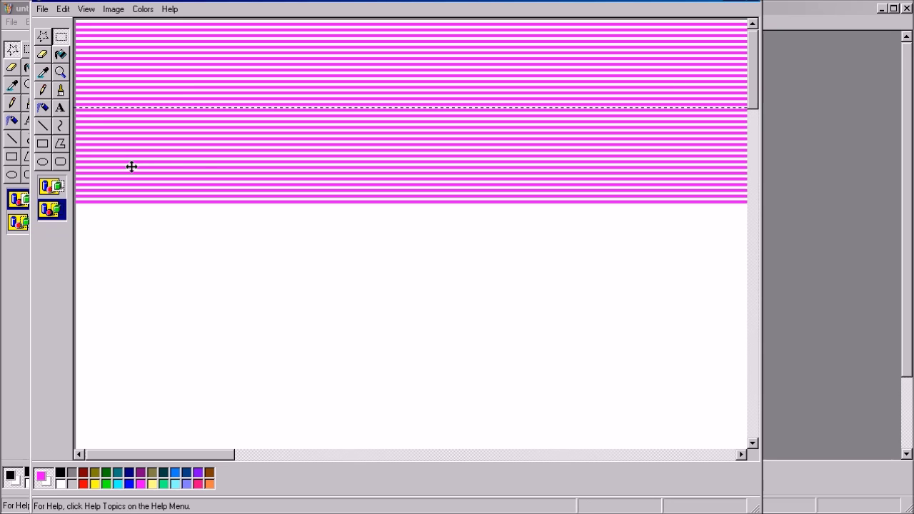
pyautogui.moveTo(161, 112); pyautogui.dragTo(157, 255)
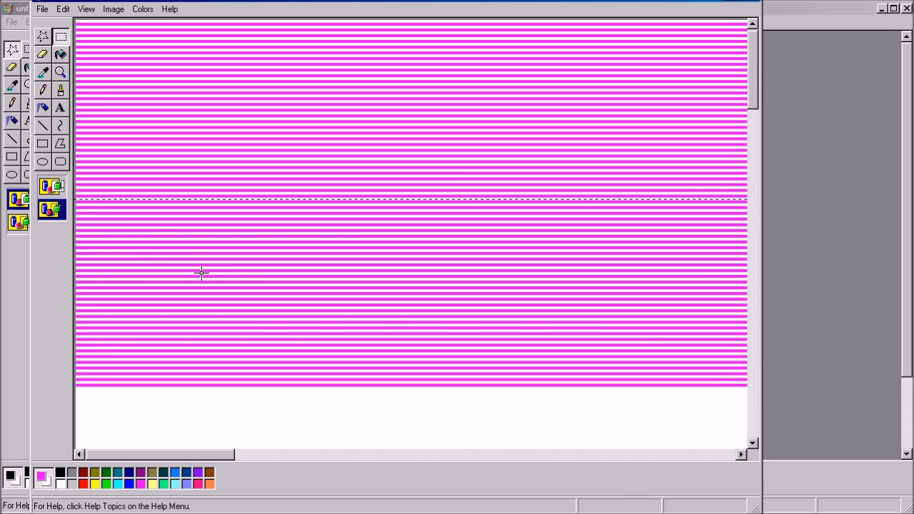
pyautogui.scroll(-5, 264, 222)
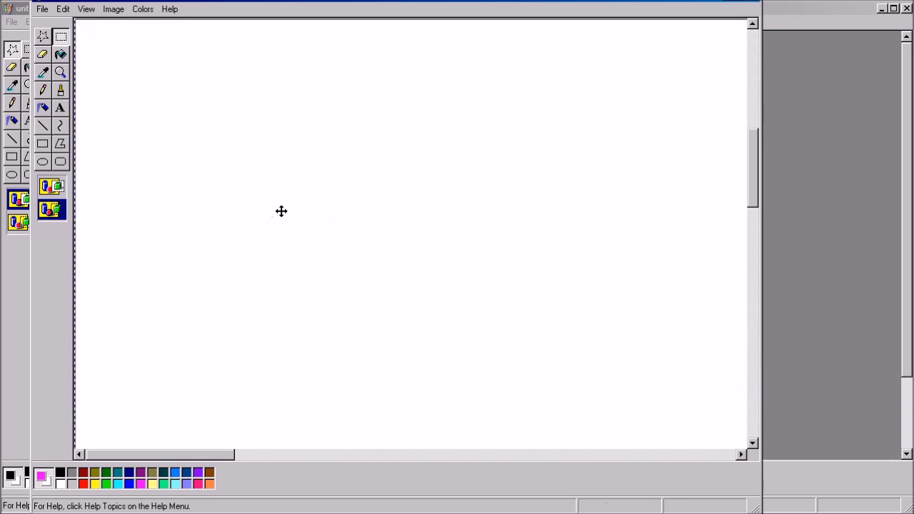
pyautogui.scroll(2, 281, 210)
pyautogui.scroll(3, 180, 268)
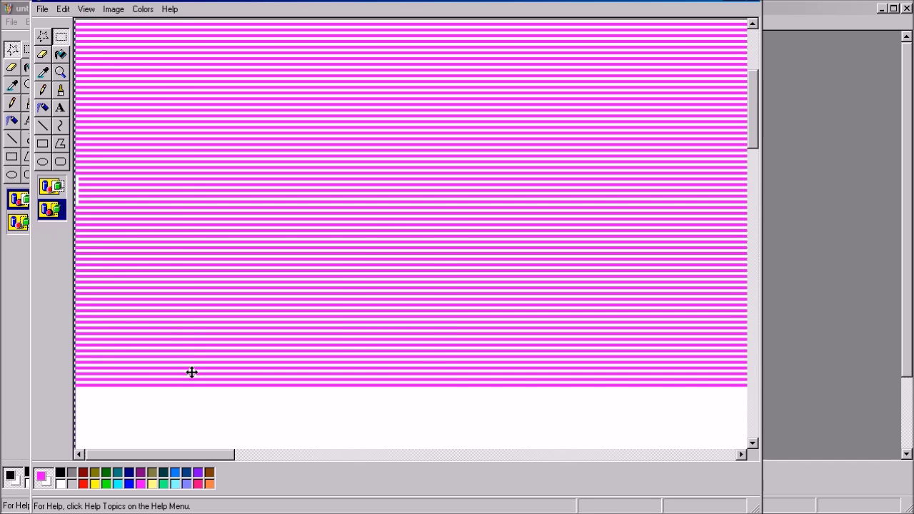
pyautogui.moveTo(191, 372); pyautogui.dragTo(164, 254)
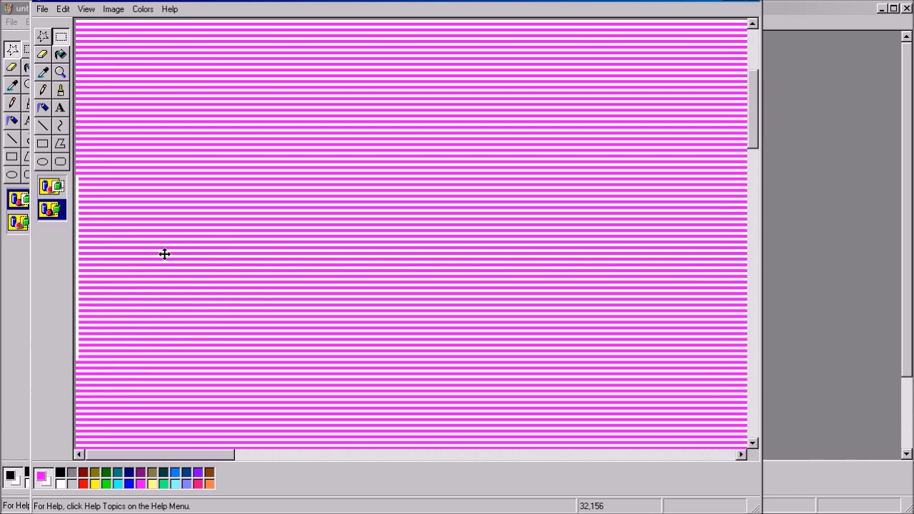
# - Paste more stripe copies to fill the lower canvas and close the remaining white bands
pyautogui.scroll(-5, 174, 262)
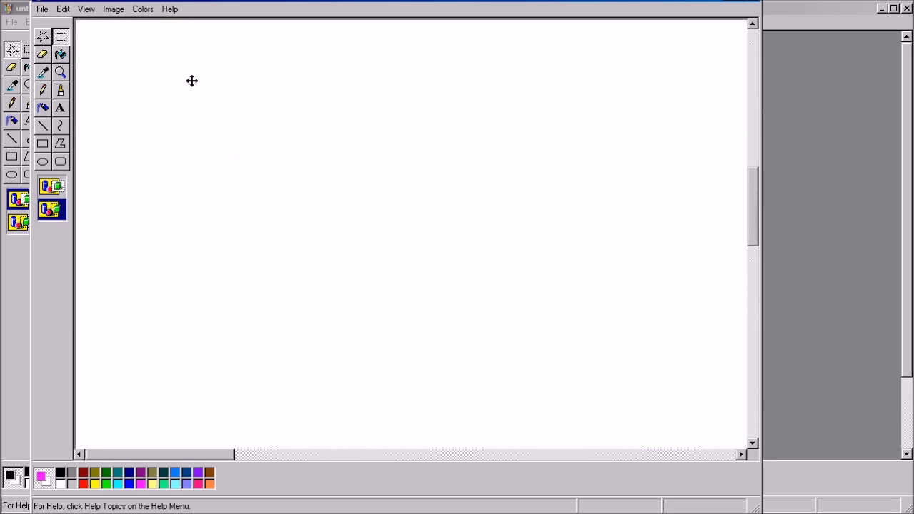
pyautogui.scroll(-5, 203, 251)
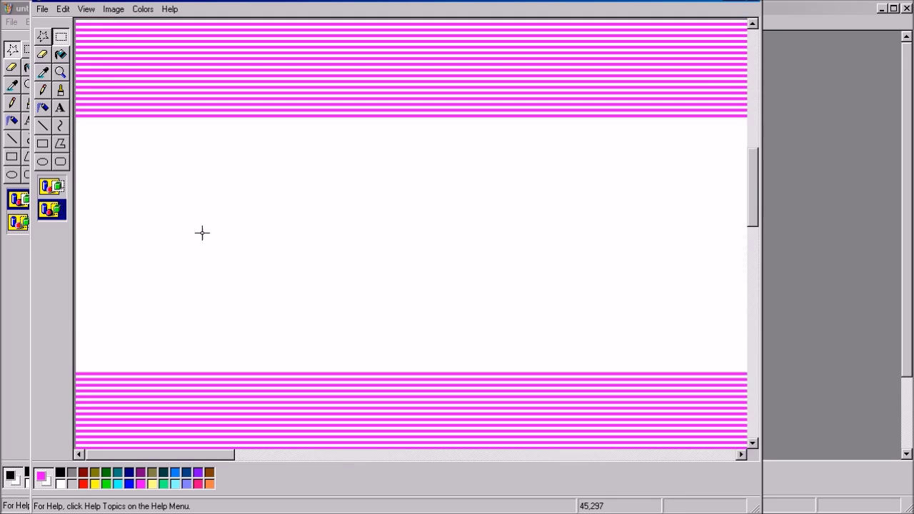
pyautogui.moveTo(174, 396); pyautogui.dragTo(218, 239)
pyautogui.hotkey('ctrl', 'z')
pyautogui.hotkey('ctrl', 'v')
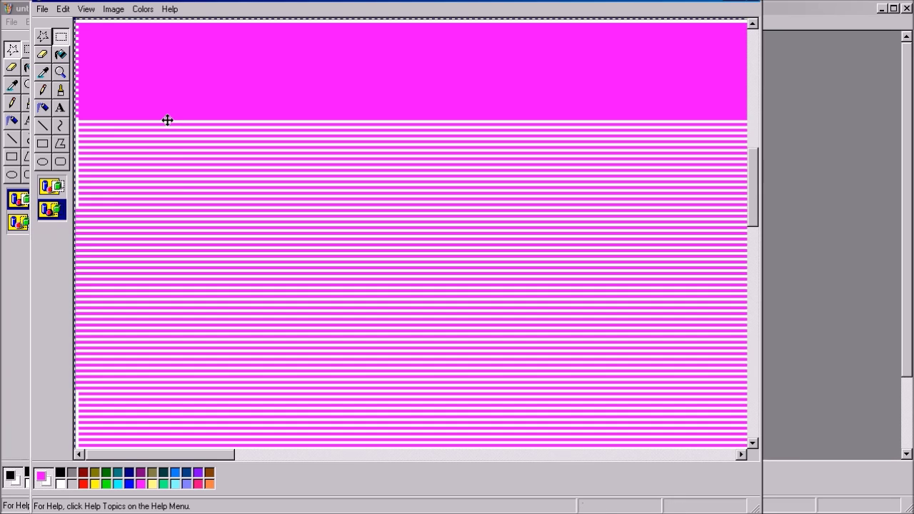
pyautogui.moveTo(167, 120); pyautogui.dragTo(167, 219)
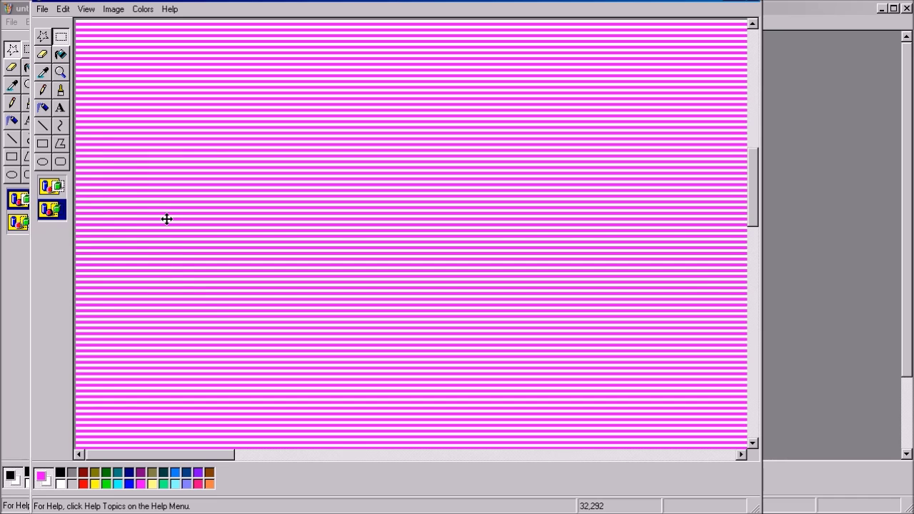
pyautogui.scroll(-10, 182, 205)
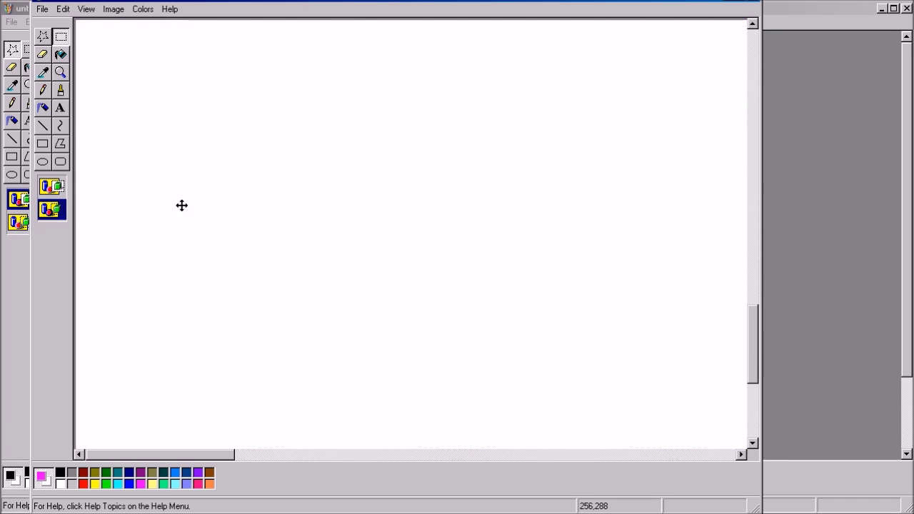
pyautogui.hotkey('ctrl', 'v')
pyautogui.moveTo(185, 139); pyautogui.dragTo(190, 190)
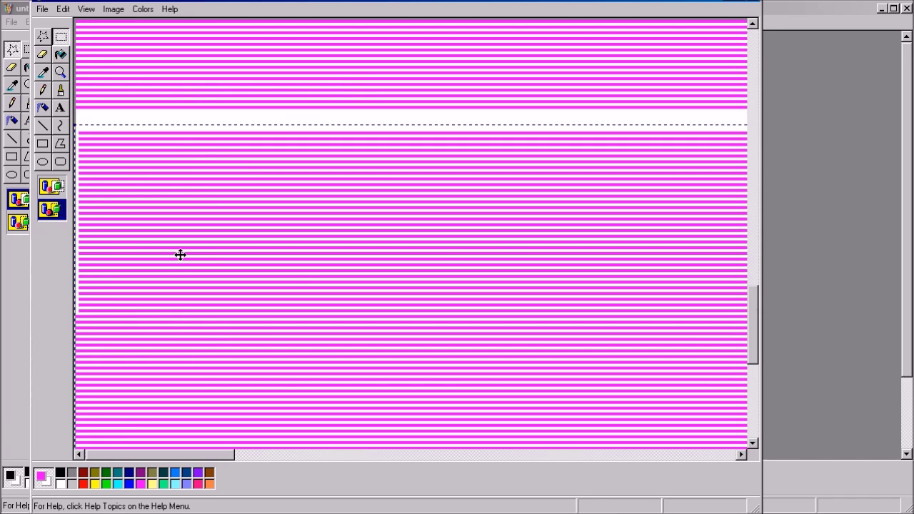
pyautogui.moveTo(180, 254); pyautogui.dragTo(176, 233)
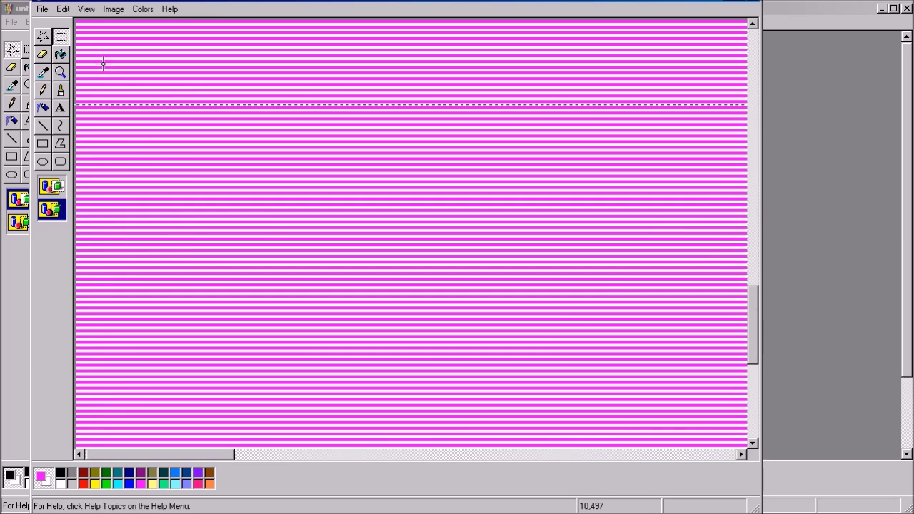
# - Set the canvas size to 720 by 720 and view it at actual size
pyautogui.click(113, 9)
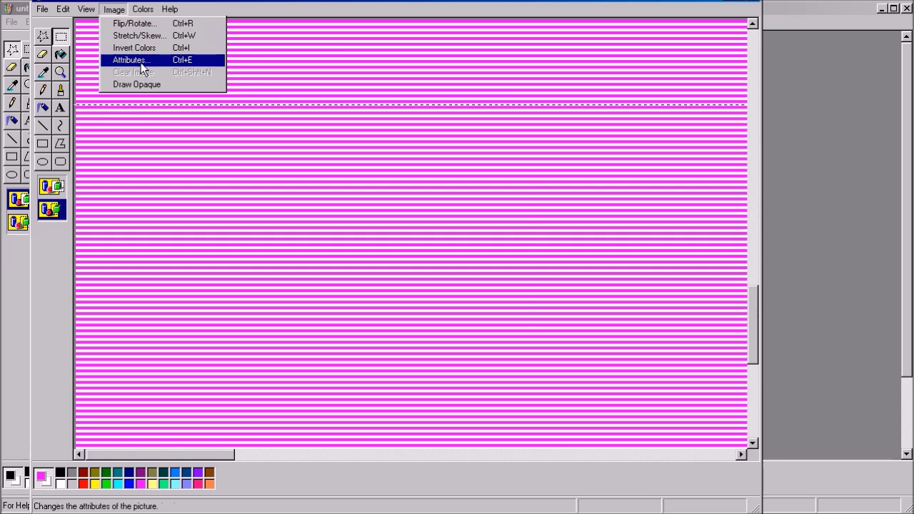
pyautogui.click(141, 62)
pyautogui.write('720')
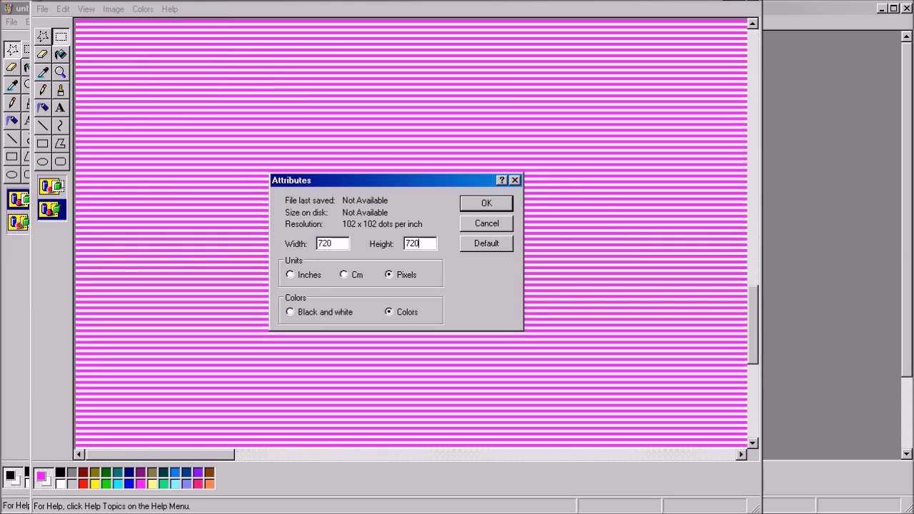
pyautogui.press('Return')
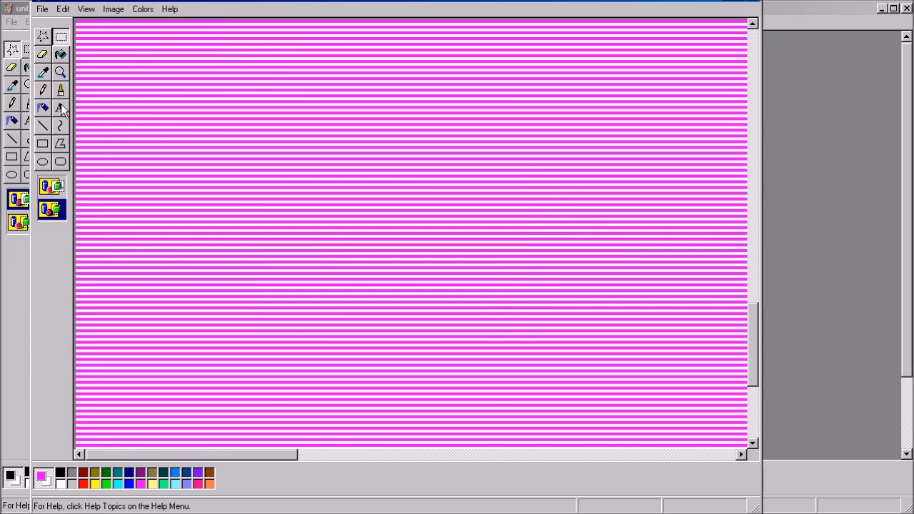
pyautogui.click(61, 76)
pyautogui.click(53, 180)
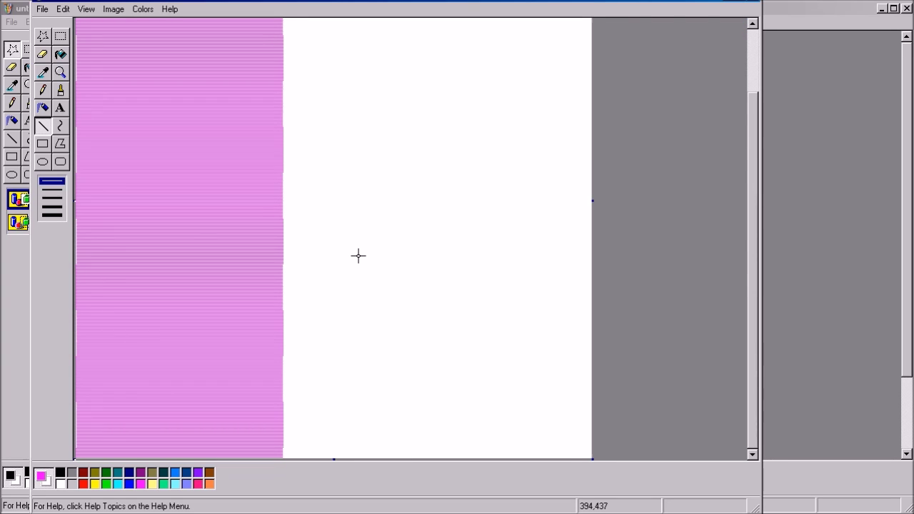
# - Select the whole canvas, stretch it 300% horizontally, and deselect
pyautogui.hotkey('ctrl', 'a')
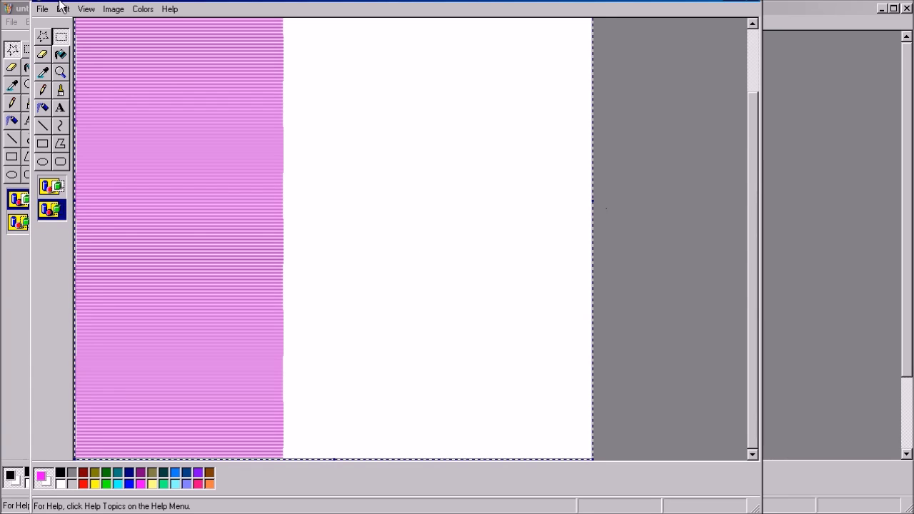
pyautogui.click(114, 8)
pyautogui.click(128, 35)
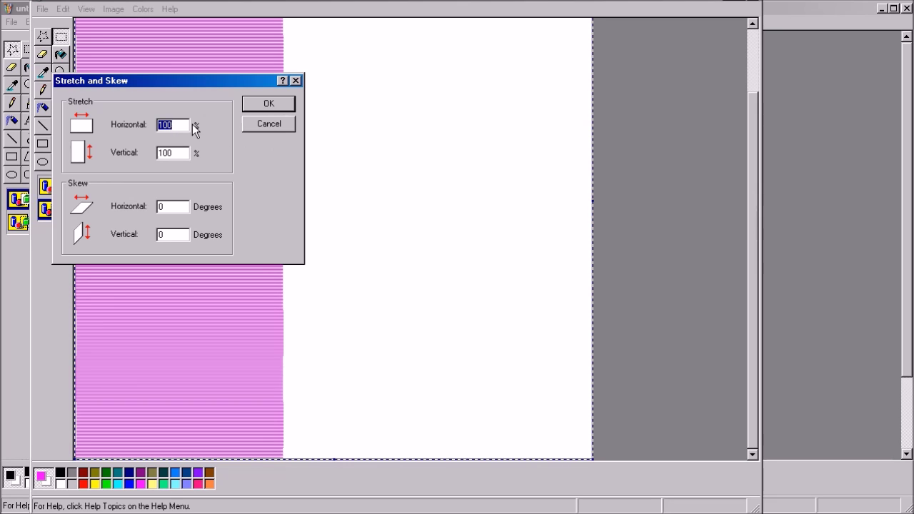
pyautogui.write('300')
pyautogui.press('Return')
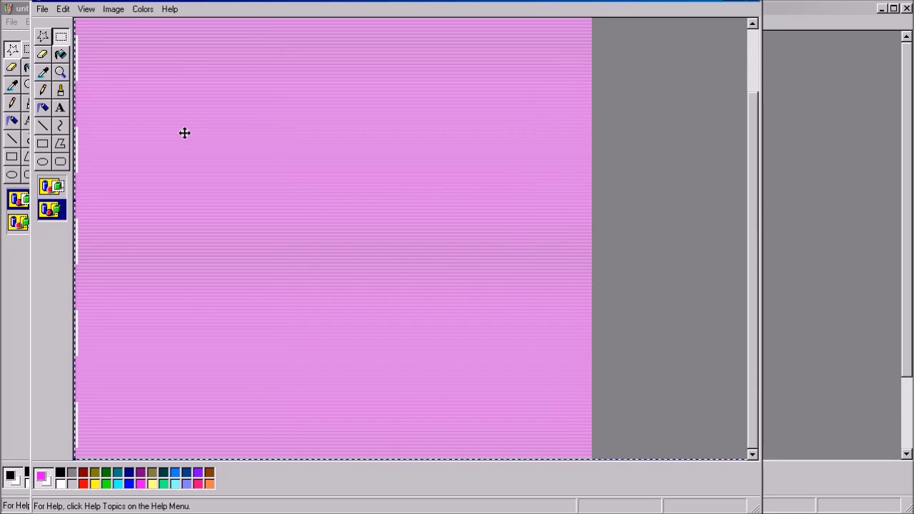
pyautogui.click(177, 154)
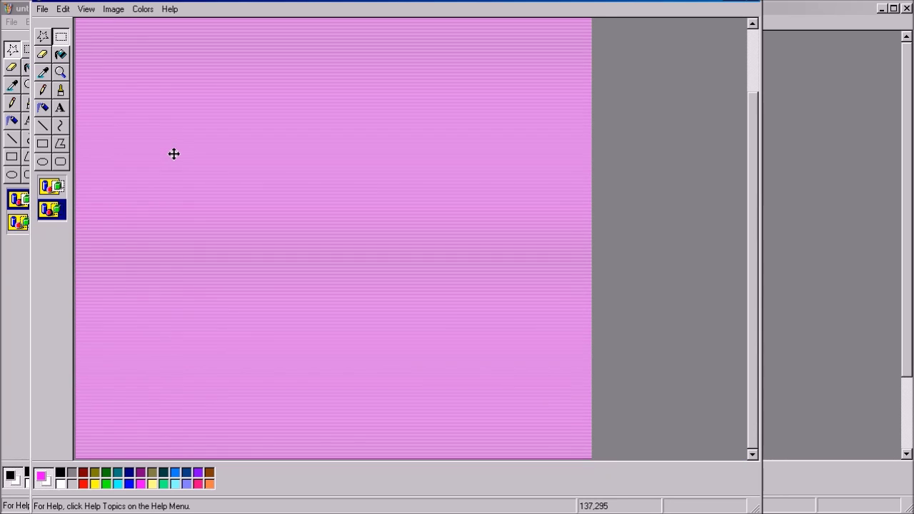
# - Zoom in with the Magnifier to inspect the magenta stripes
pyautogui.click(61, 72)
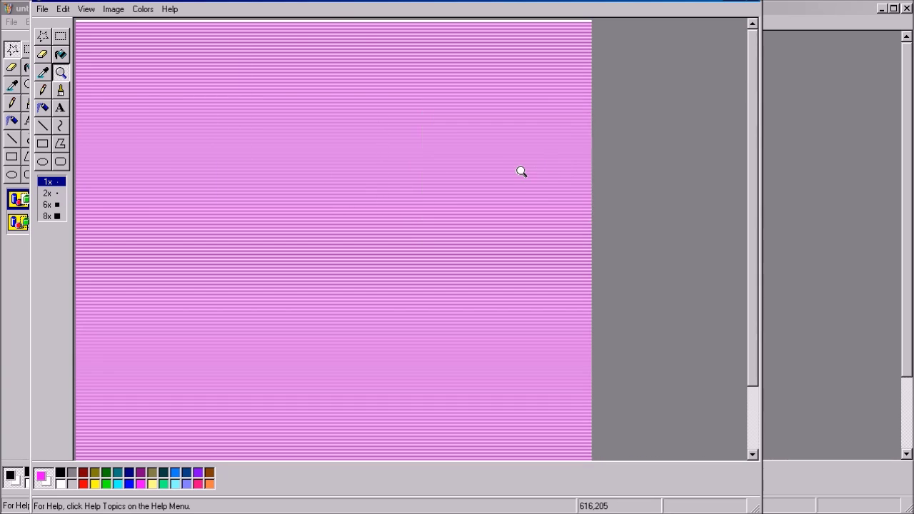
pyautogui.click(58, 38)
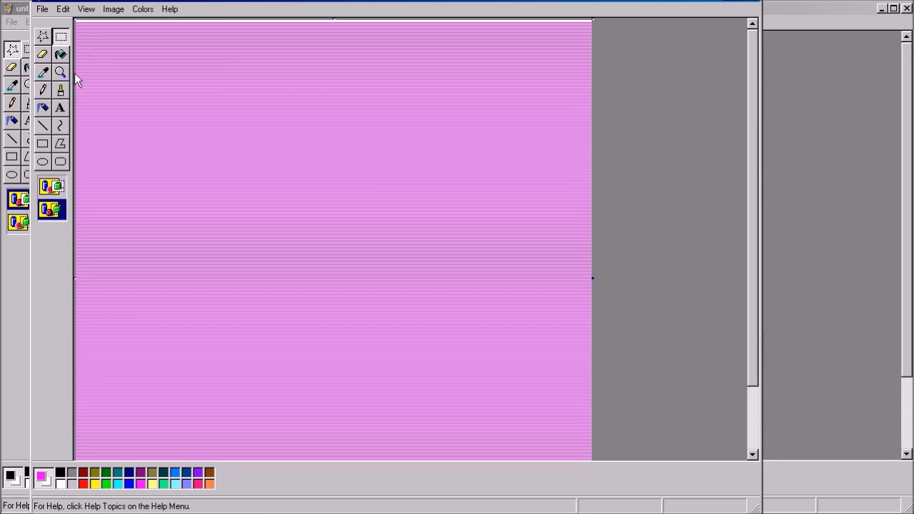
pyautogui.hotkey('ctrl', 'a')
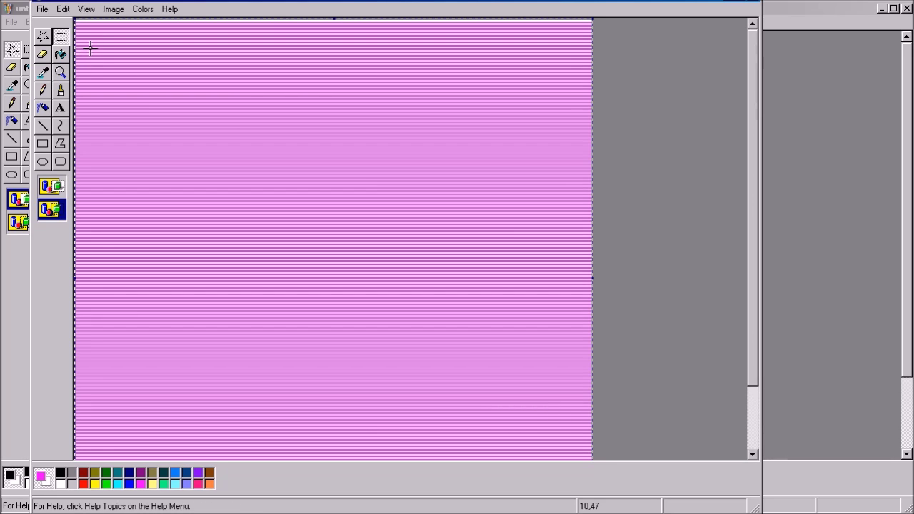
pyautogui.click(94, 55)
pyautogui.hotkey('ctrl', 'l')
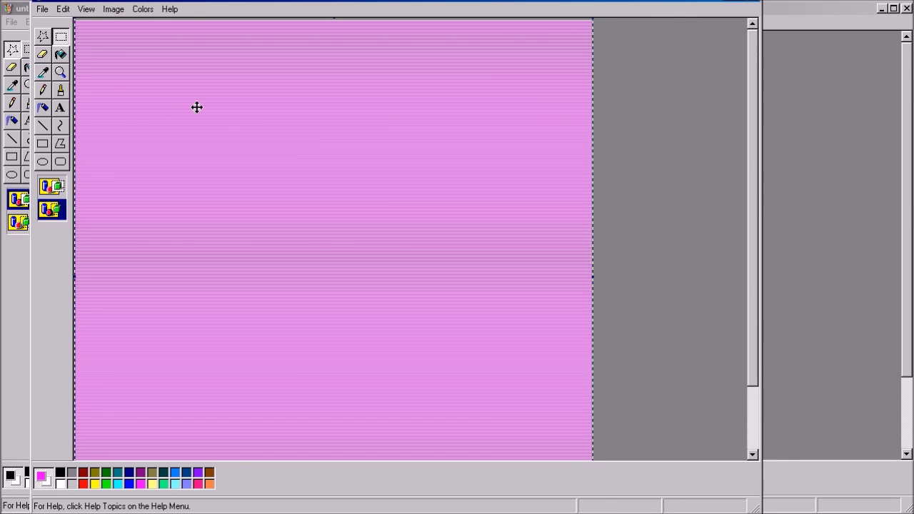
pyautogui.click(689, 154)
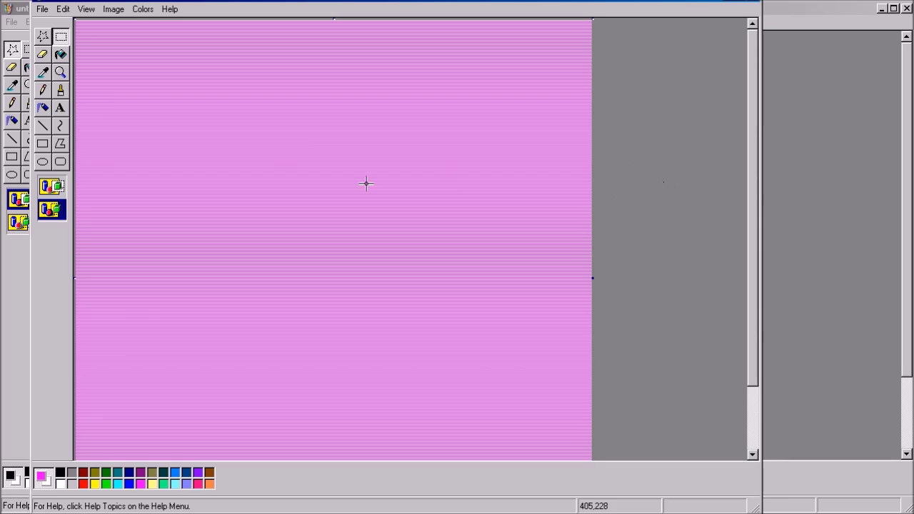
pyautogui.click(61, 72)
pyautogui.click(84, 34)
pyautogui.scroll(-10, 88, 52)
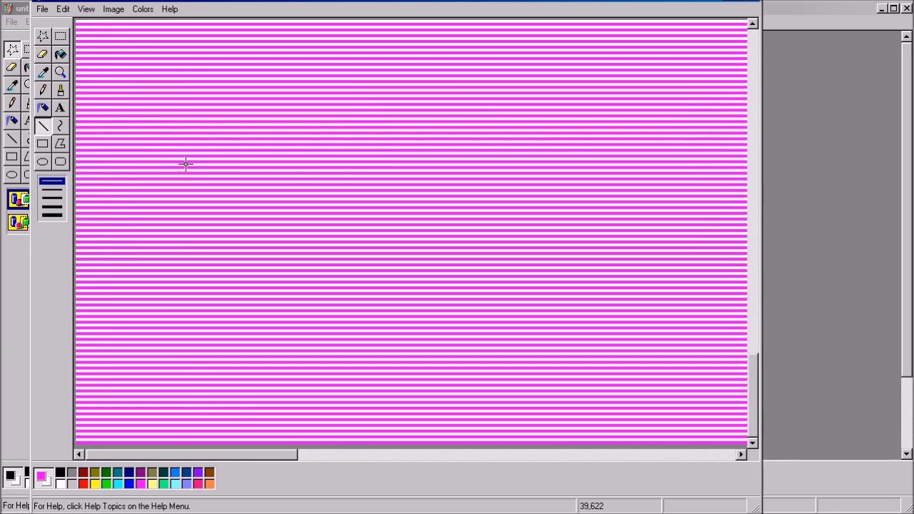
# - Select the entire striped canvas and copy it to the clipboard
pyautogui.click(64, 9)
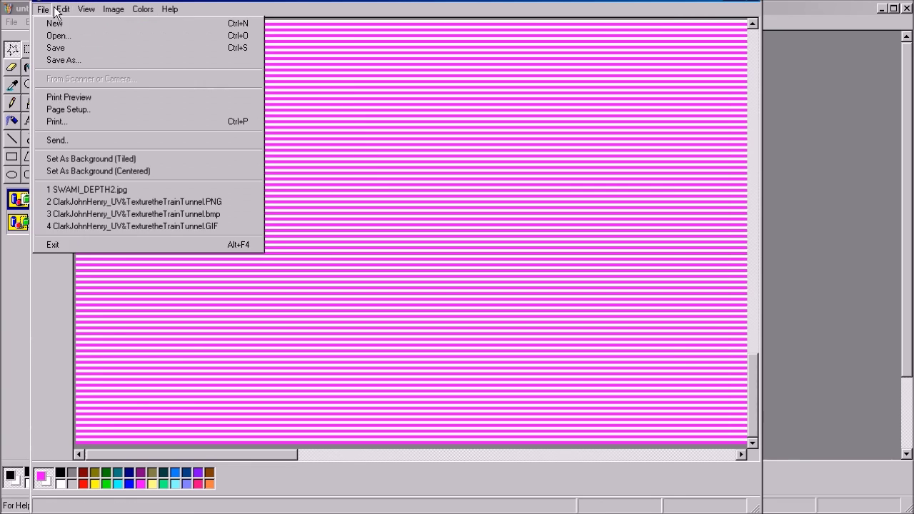
pyautogui.click(82, 102)
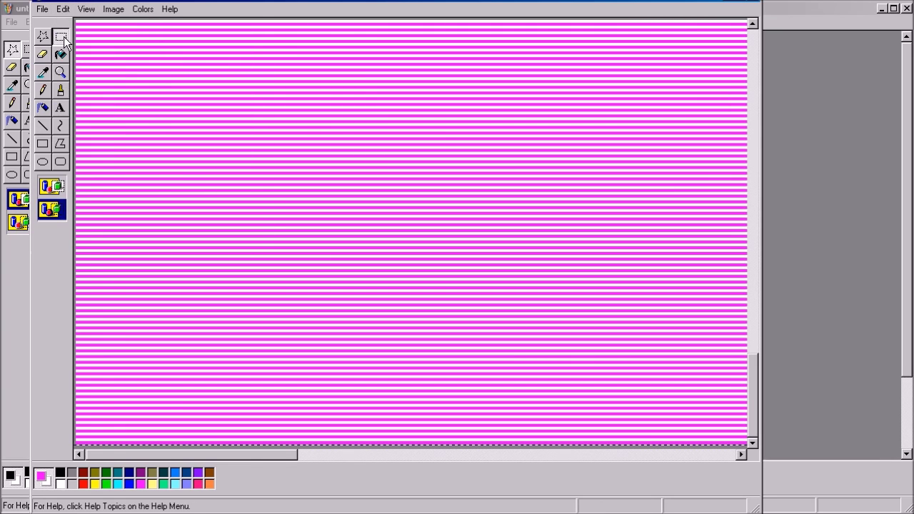
pyautogui.click(63, 9)
pyautogui.click(75, 66)
pyautogui.click(729, 2)
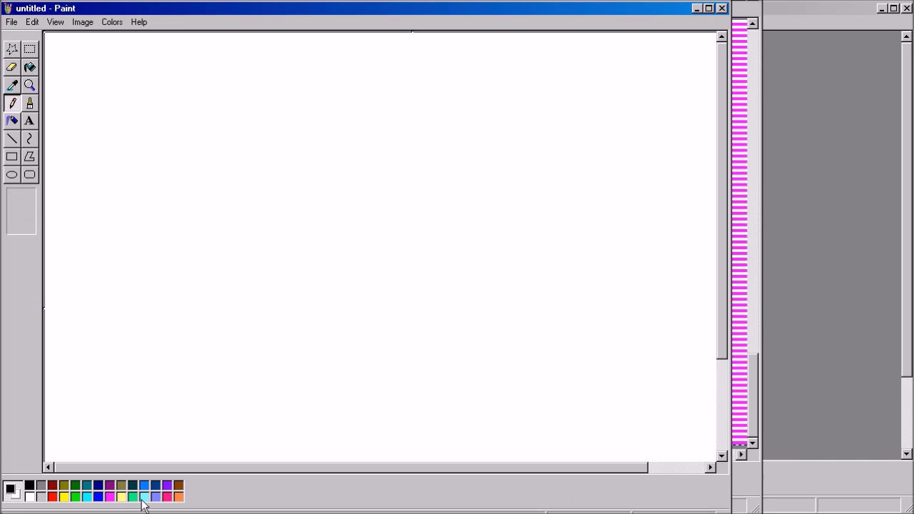
# - Flood-fill the blank test canvas with pink
pyautogui.click(32, 21)
pyautogui.click(29, 67)
pyautogui.click(30, 67)
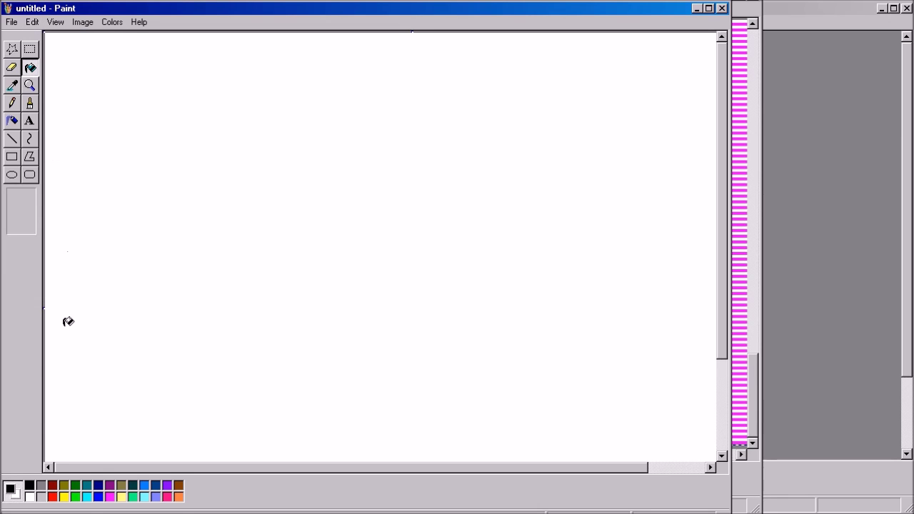
pyautogui.click(166, 499)
pyautogui.click(153, 263)
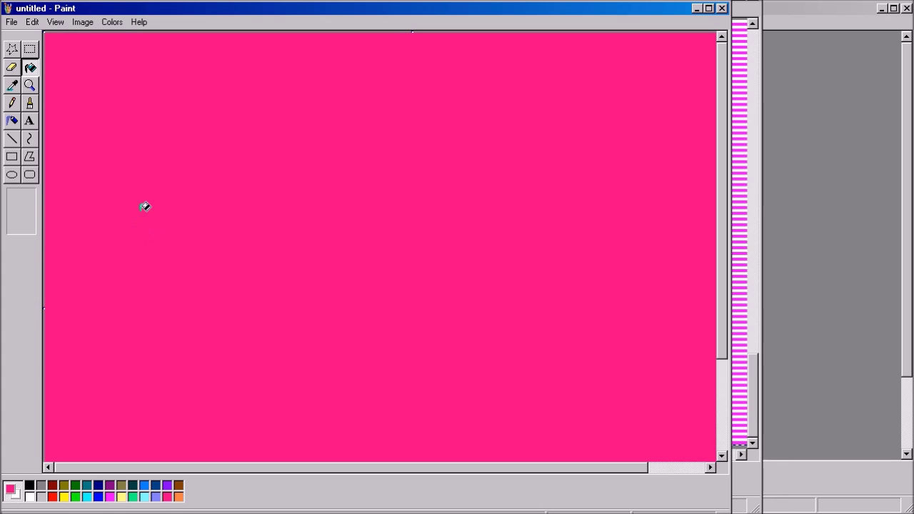
# - Resize the pink test canvas to 720 × 720 pixels
pyautogui.click(29, 49)
pyautogui.click(95, 21)
pyautogui.click(104, 72)
pyautogui.write('720')
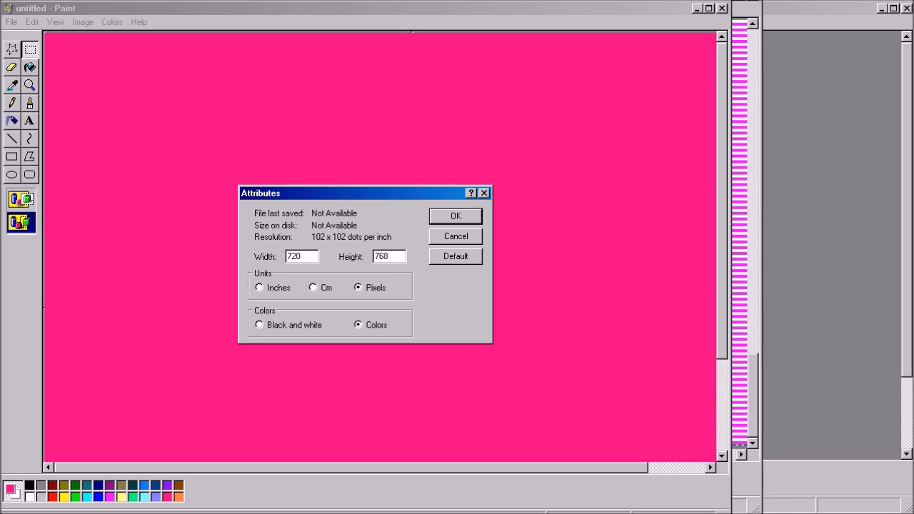
pyautogui.press('Tab')
pyautogui.press('BackSpace')
pyautogui.write('720')
pyautogui.press('Return')
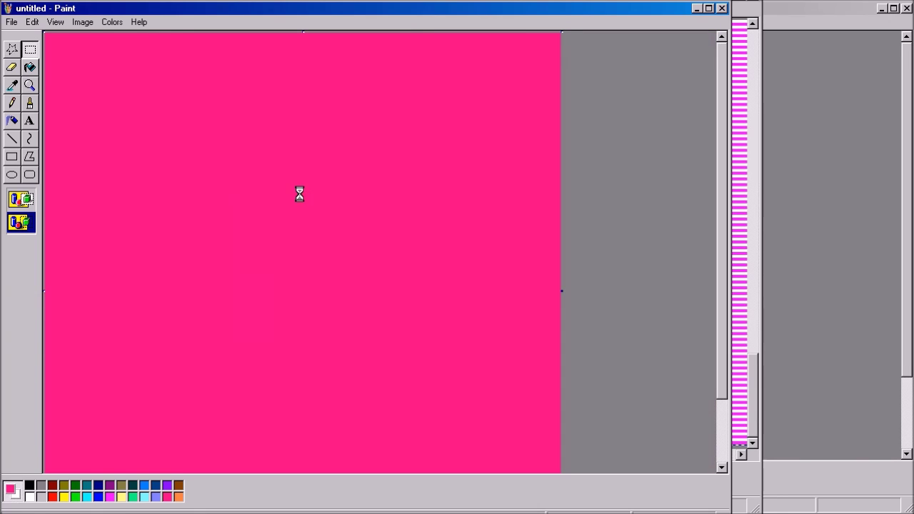
# - Paste the stripes onto the pink canvas and zoom in briefly to inspect them
pyautogui.hotkey('ctrl', 'v')
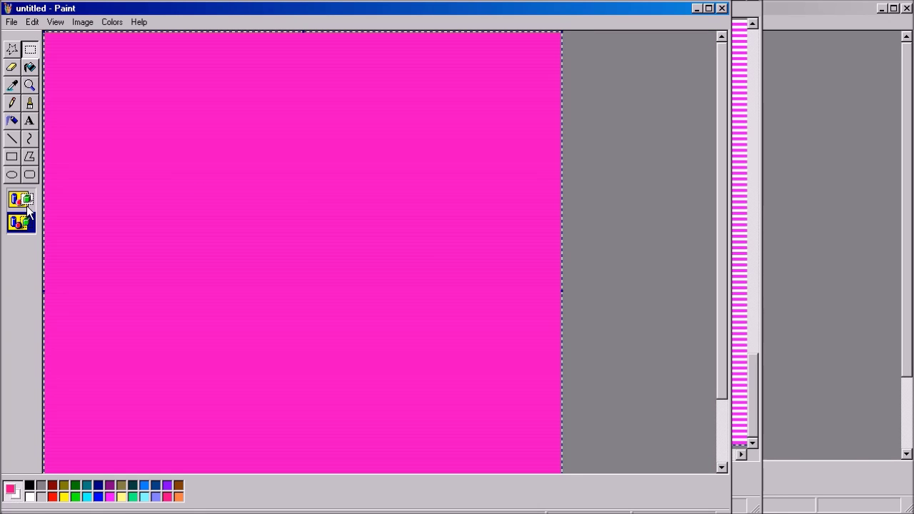
pyautogui.click(33, 84)
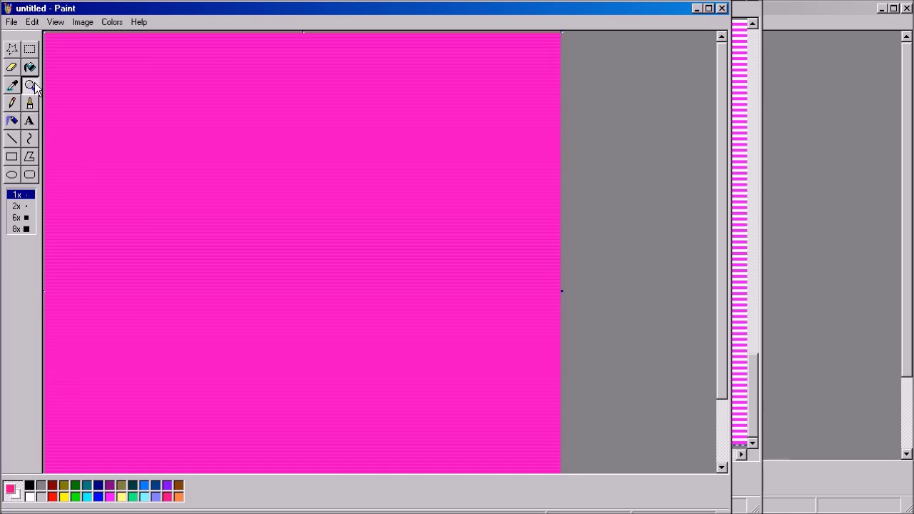
pyautogui.click(85, 103)
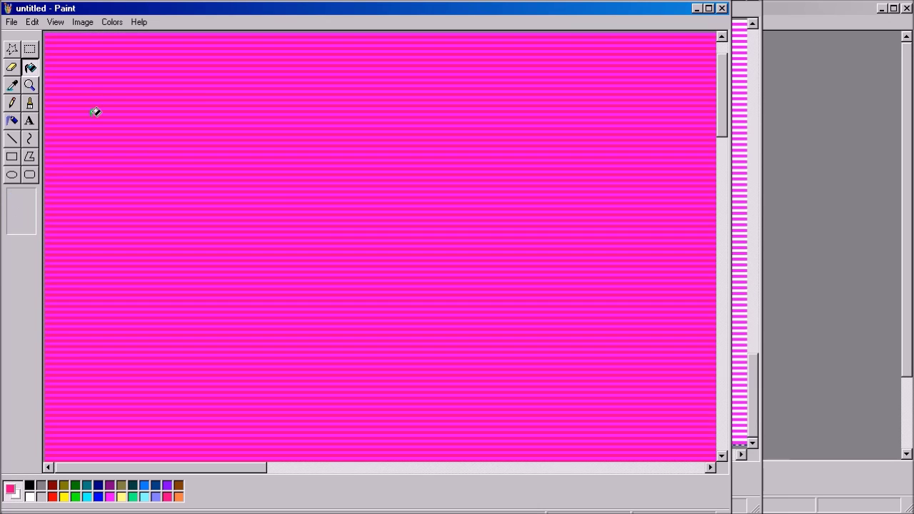
pyautogui.click(30, 49)
pyautogui.click(32, 86)
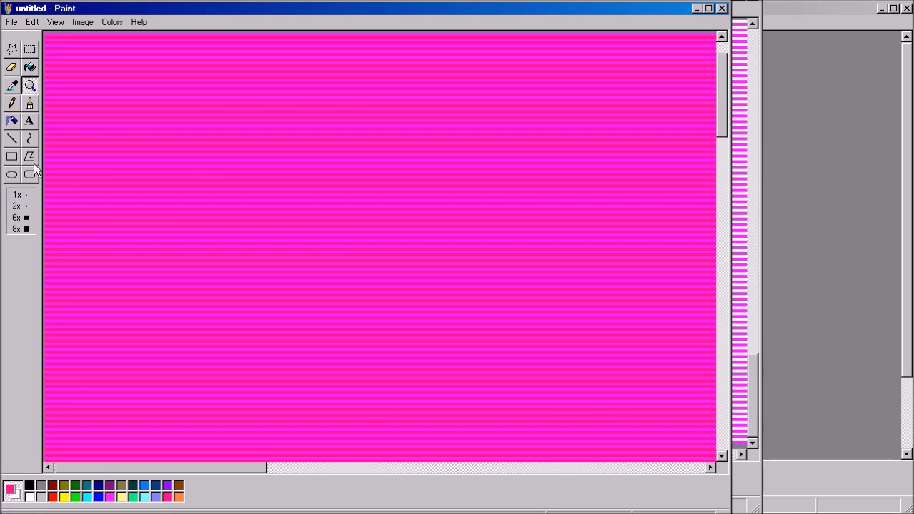
pyautogui.click(23, 197)
pyautogui.hotkey('ctrl', 'a')
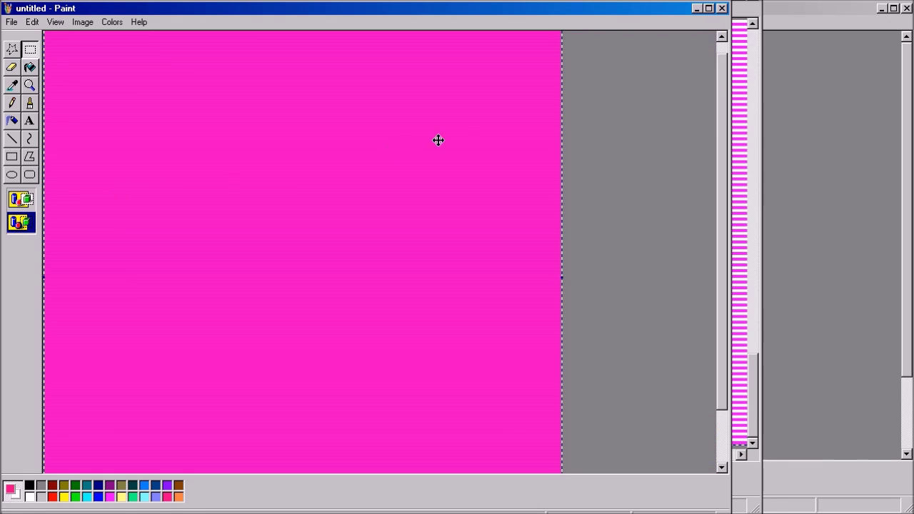
# - Close the striped image without saving and paste the stripes over the kitten photo
pyautogui.click(700, 9)
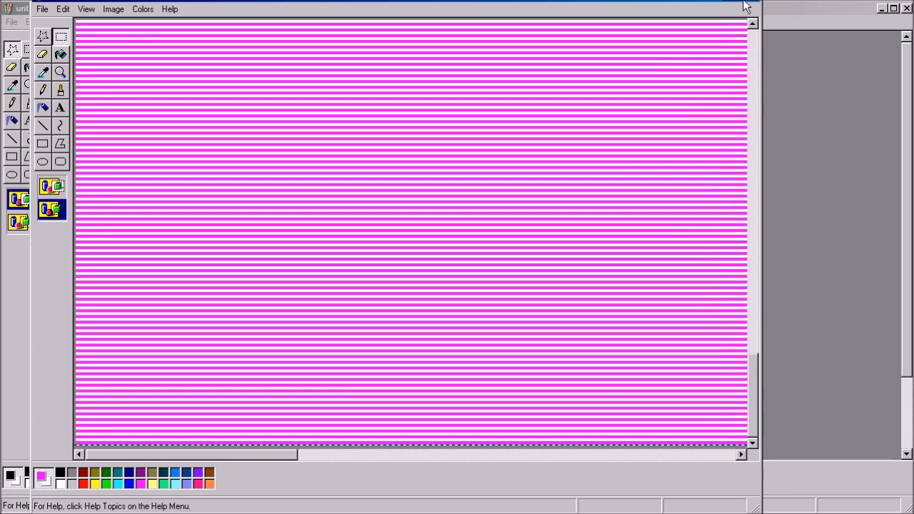
pyautogui.click(757, 5)
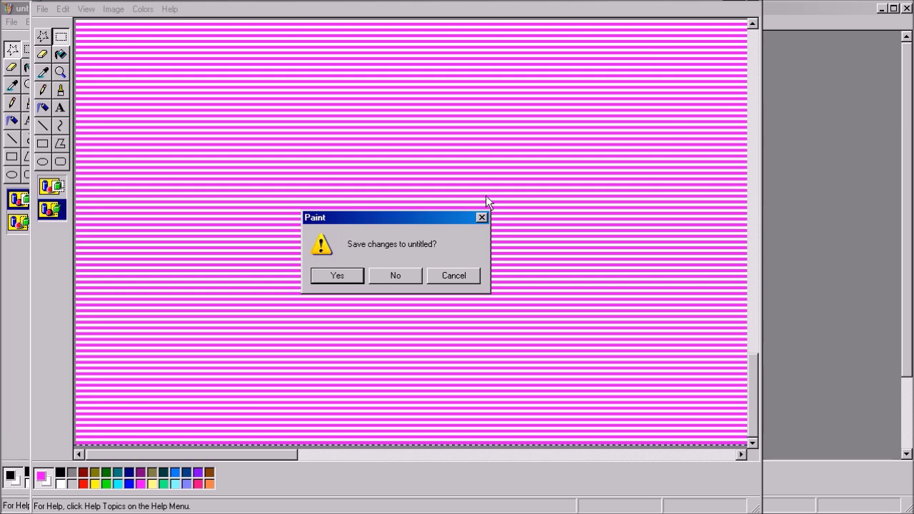
pyautogui.click(400, 272)
pyautogui.hotkey('ctrl', 'v')
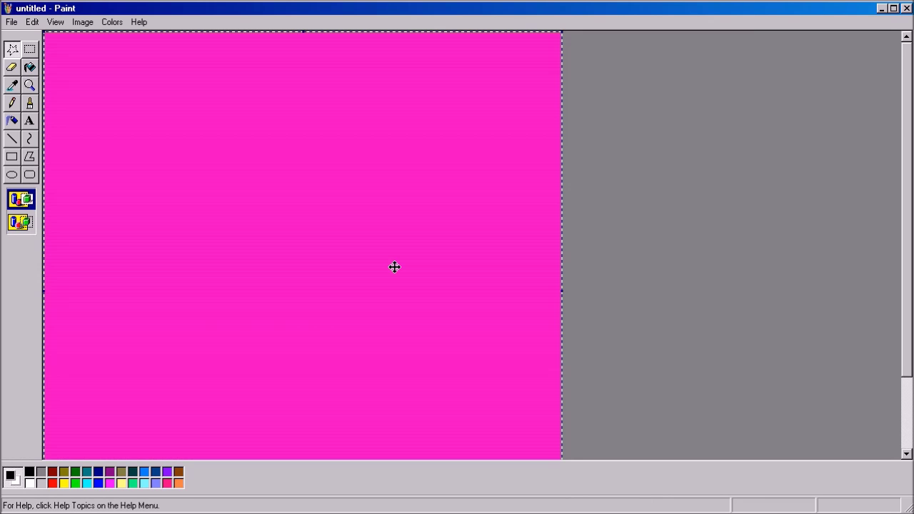
# - Make pink the background colour and the stripes transparent, then select all and delete
pyautogui.rightClick(169, 484)
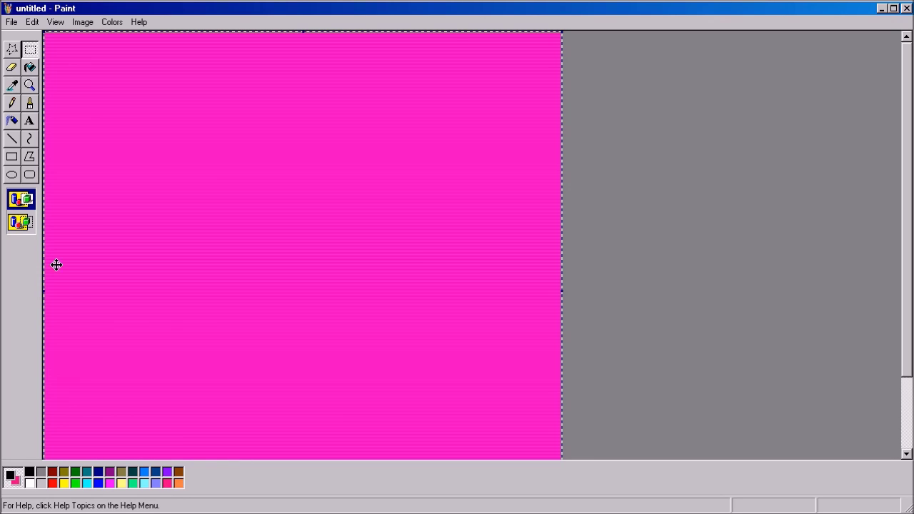
pyautogui.click(29, 223)
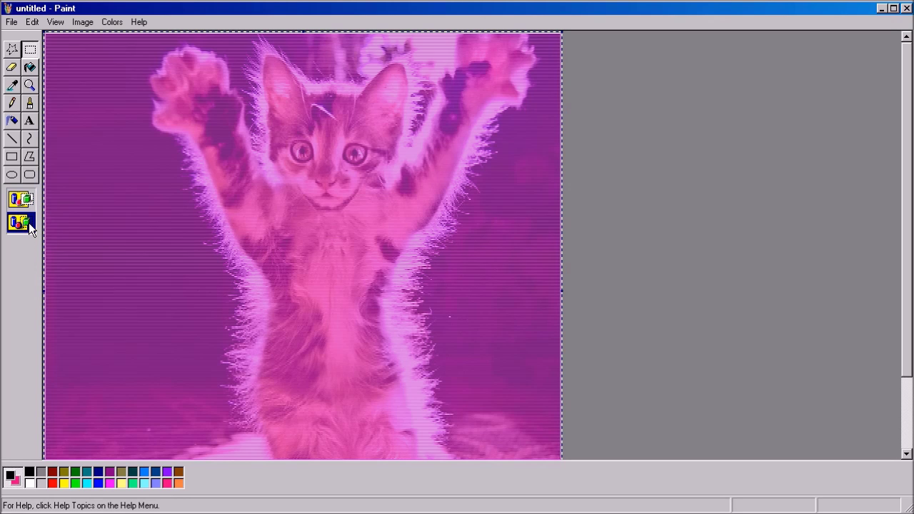
pyautogui.click(11, 49)
pyautogui.click(33, 22)
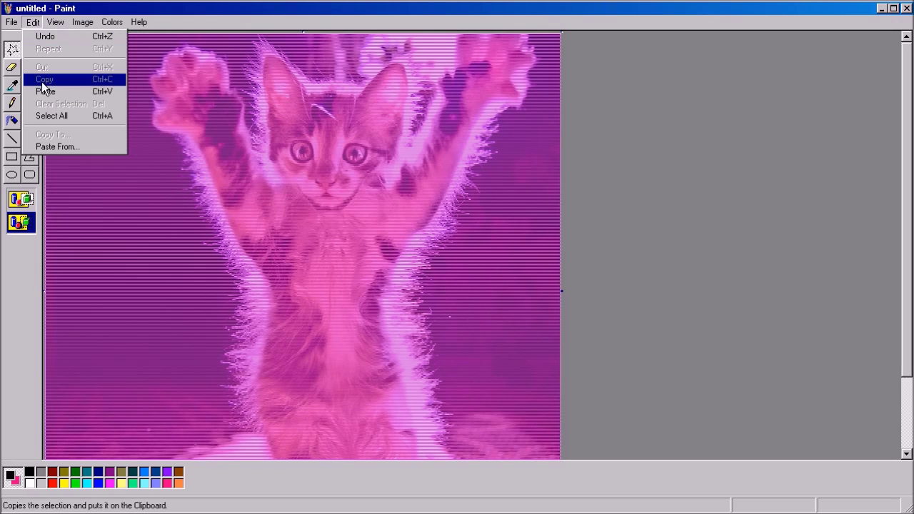
pyautogui.click(37, 10)
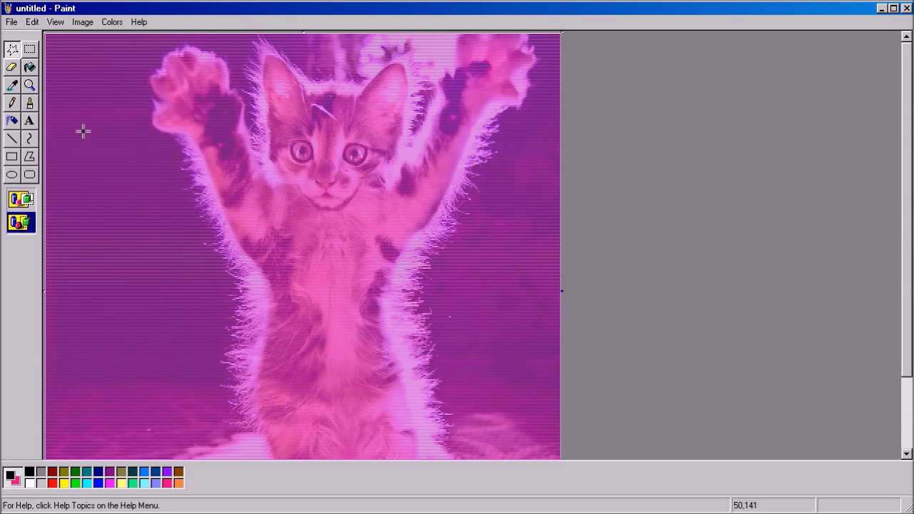
pyautogui.hotkey('ctrl', 'a')
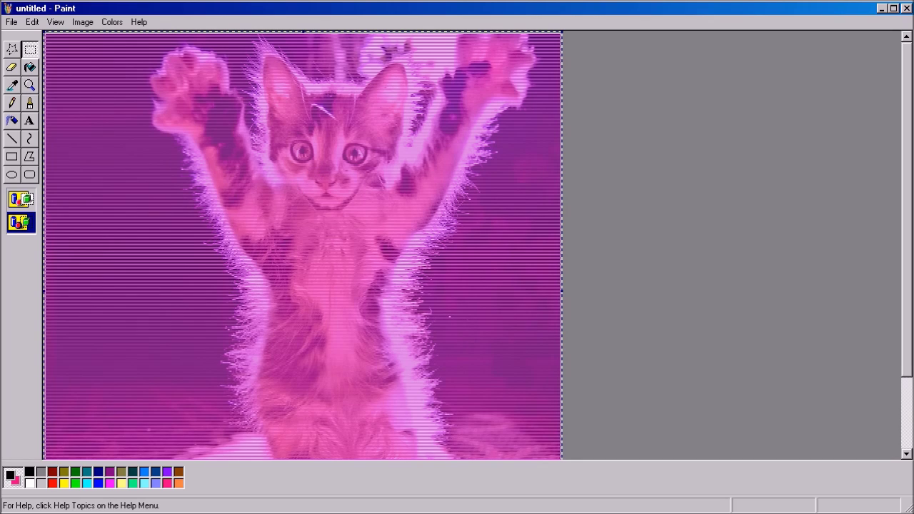
pyautogui.press('Delete')
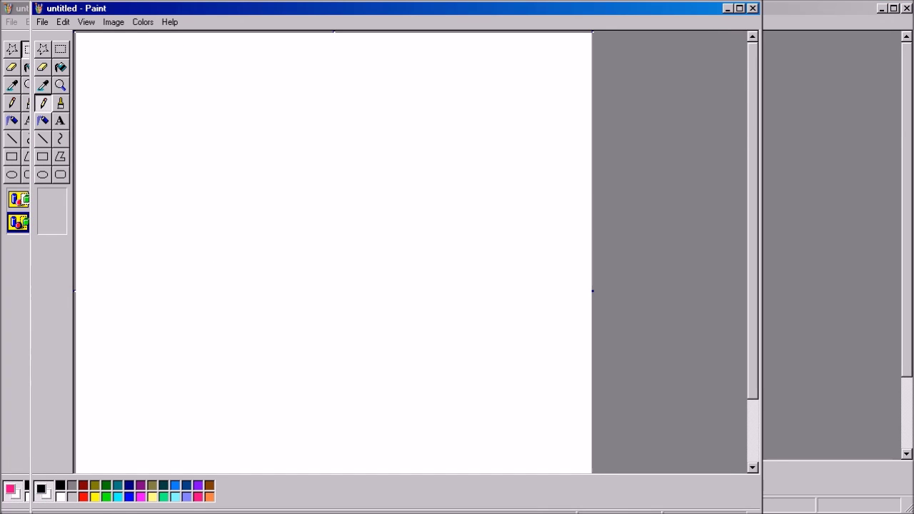
# - Search Google Images in Firefox for 'explosion'
pyautogui.hotkey('alt', 'Tab')
pyautogui.write('explos')
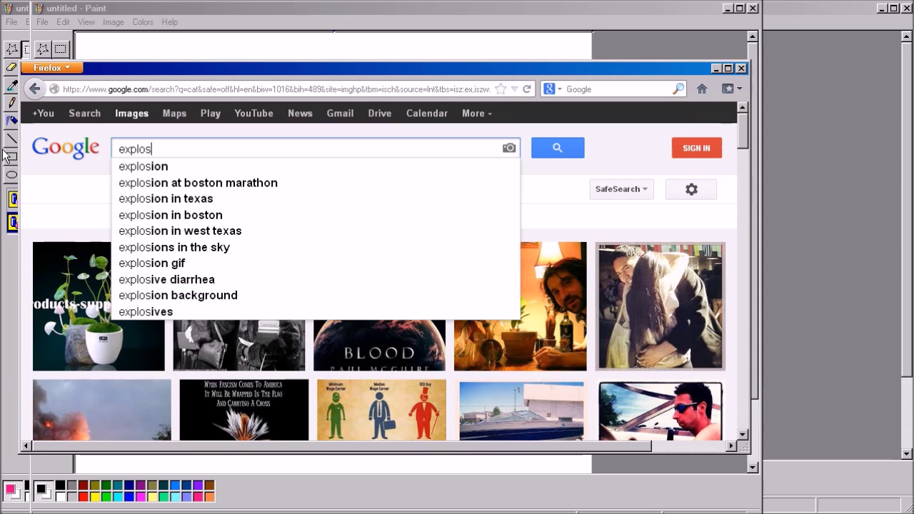
pyautogui.write('ion')
pyautogui.press('Return')
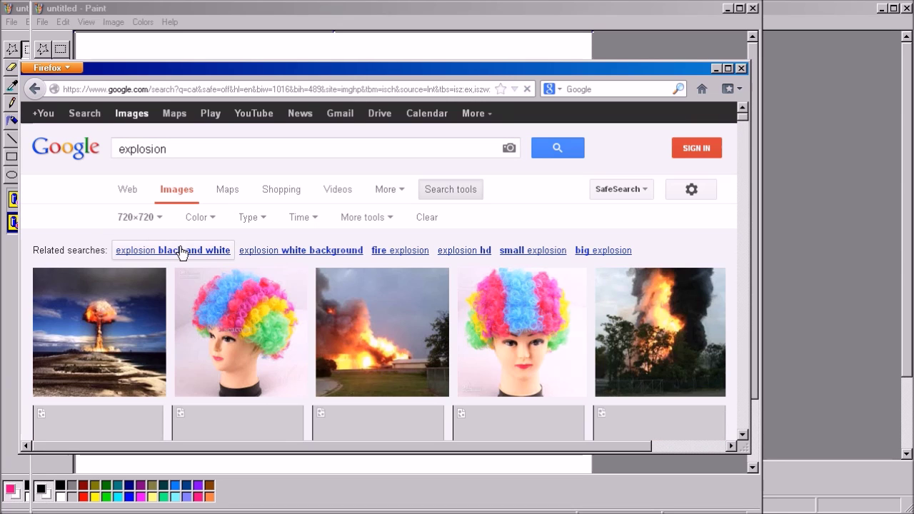
pyautogui.scroll(-2, 107, 322)
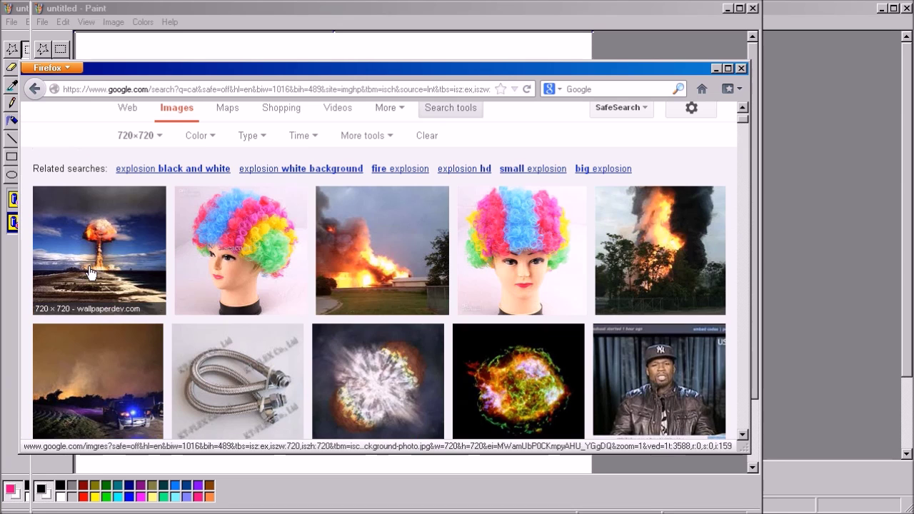
pyautogui.scroll(-2, 297, 337)
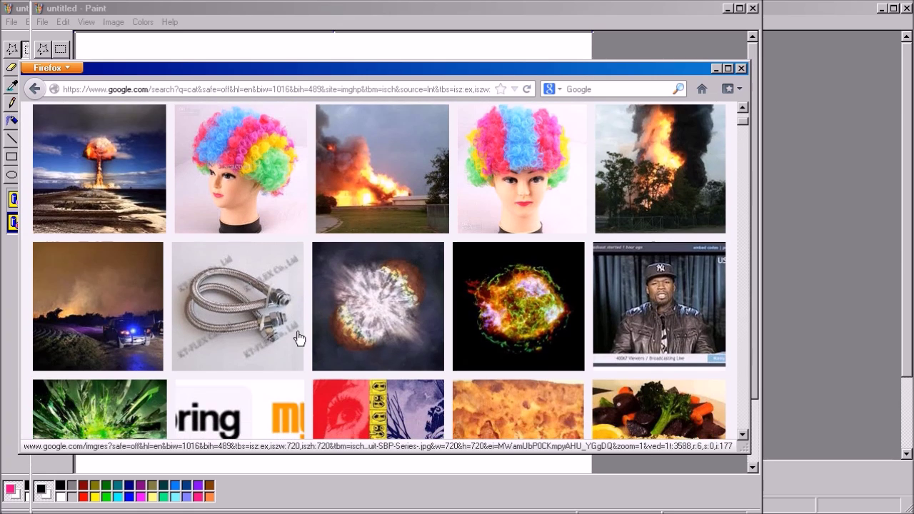
pyautogui.scroll(4, 298, 338)
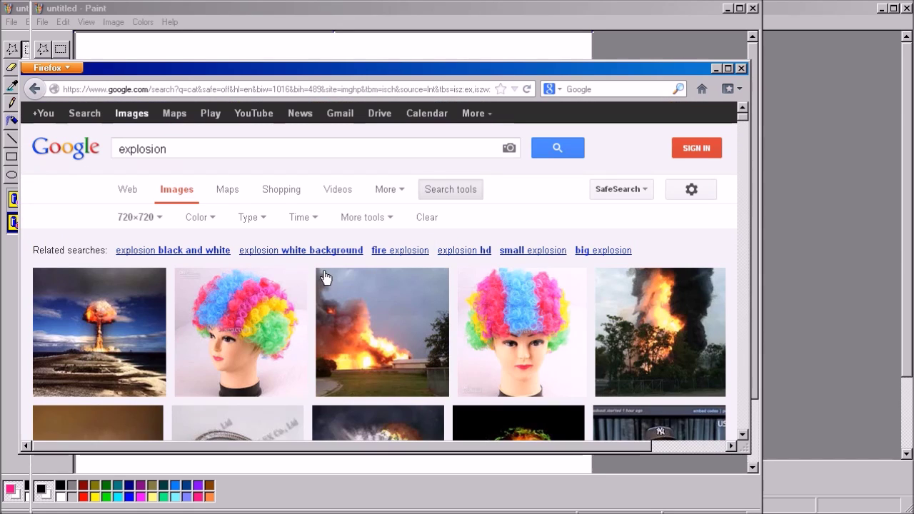
# - Open the mushroom-cloud result at full size and copy the image
pyautogui.click(94, 317)
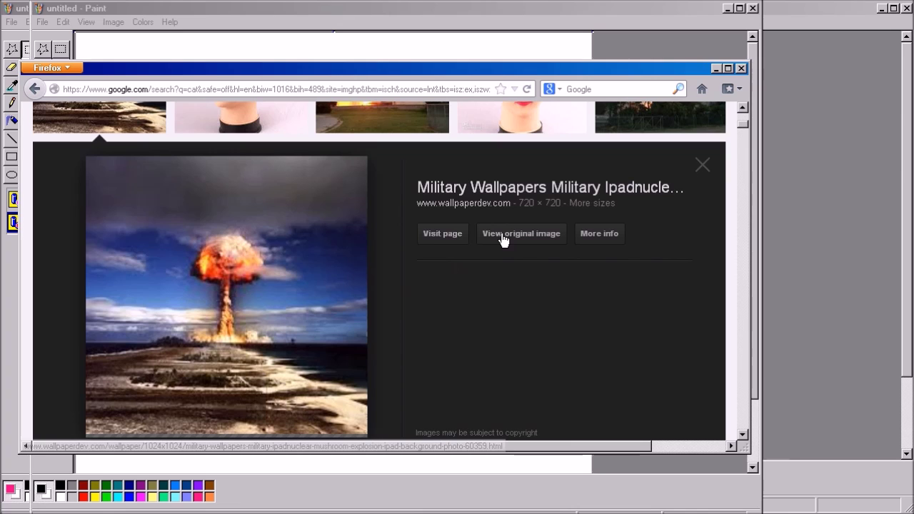
pyautogui.click(496, 241)
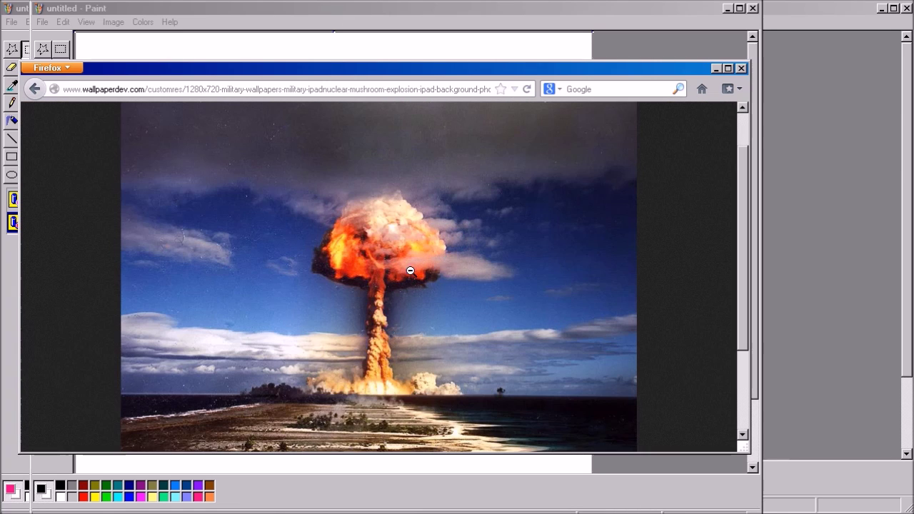
pyautogui.rightClick(320, 287)
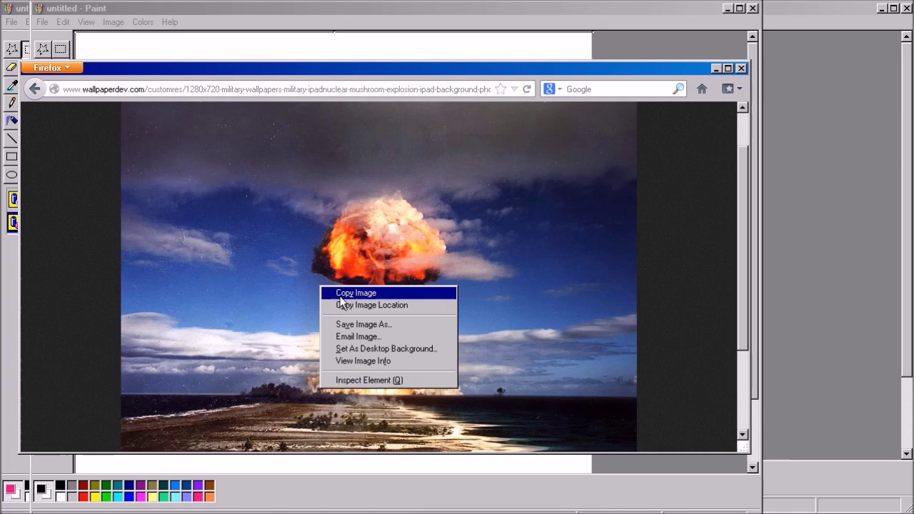
pyautogui.click(341, 294)
# - Paste the mushroom-cloud photo onto the blank Paint canvas
pyautogui.click(716, 68)
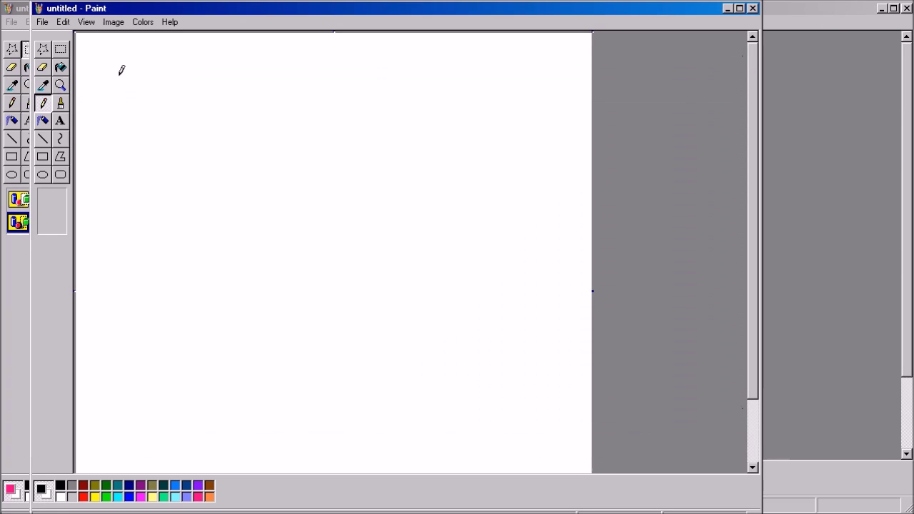
pyautogui.click(63, 22)
pyautogui.click(75, 92)
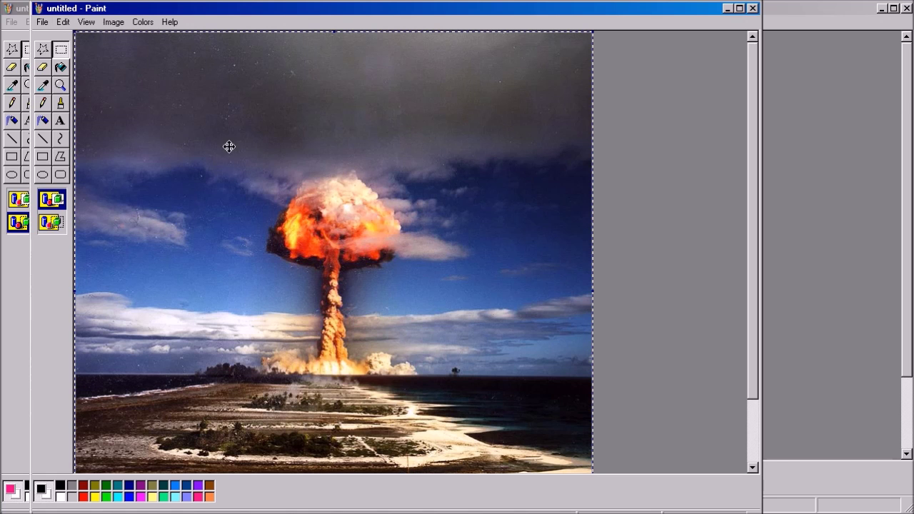
pyautogui.click(44, 50)
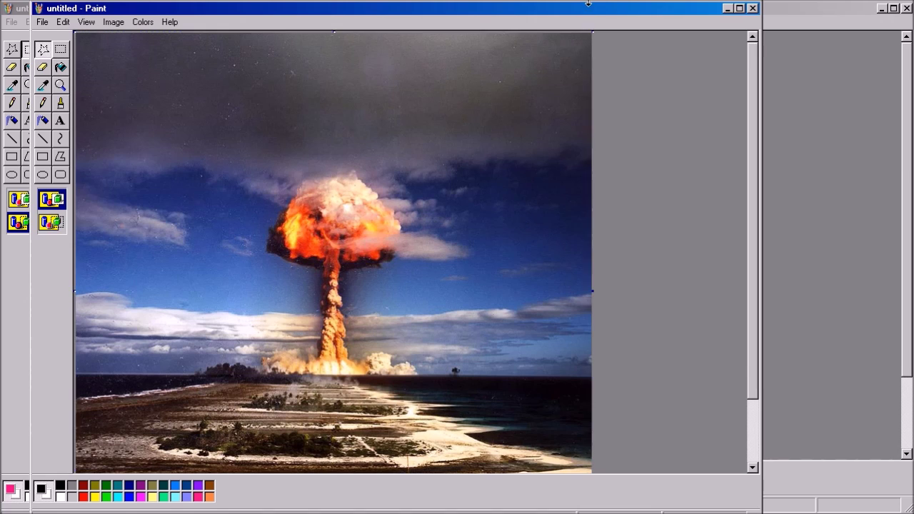
# - Minimize the pink canvas window and bring the striped kitten window to the front
pyautogui.moveTo(598, 10); pyautogui.dragTo(620, 11)
pyautogui.click(100, 13)
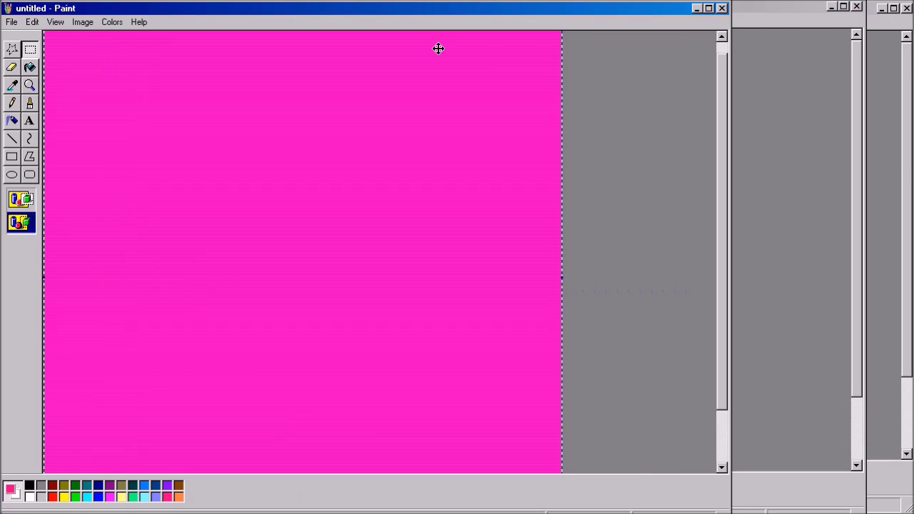
pyautogui.click(697, 8)
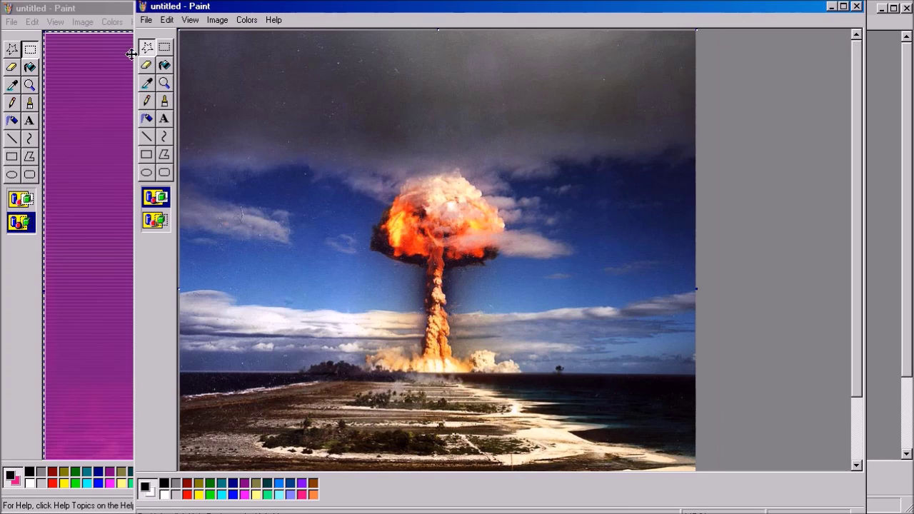
pyautogui.click(88, 6)
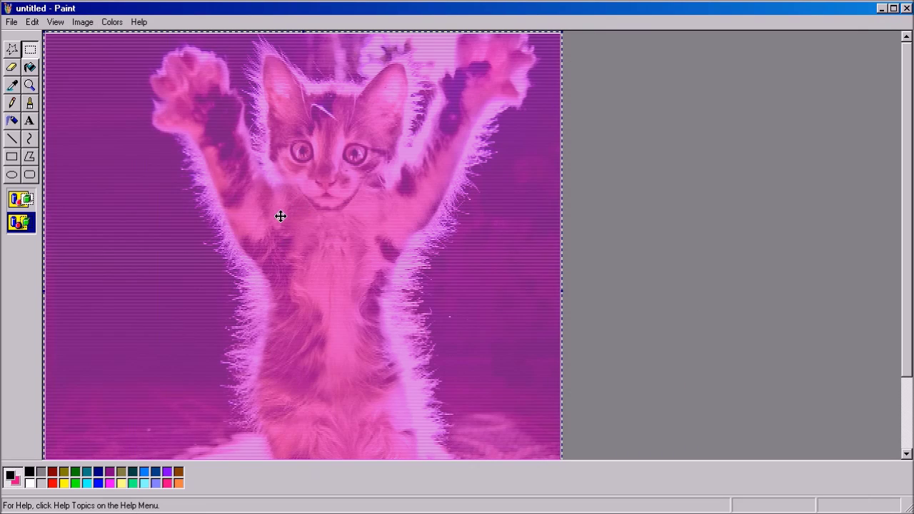
# - Paste the pink-striped kitten over the mushroom-cloud canvas and turn on transparent selection
pyautogui.click(32, 22)
pyautogui.click(59, 80)
pyautogui.click(883, 8)
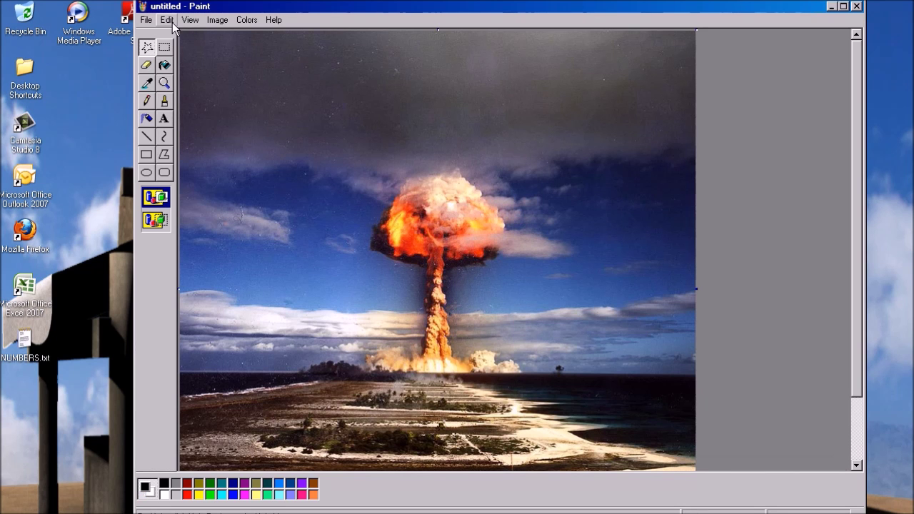
pyautogui.click(167, 19)
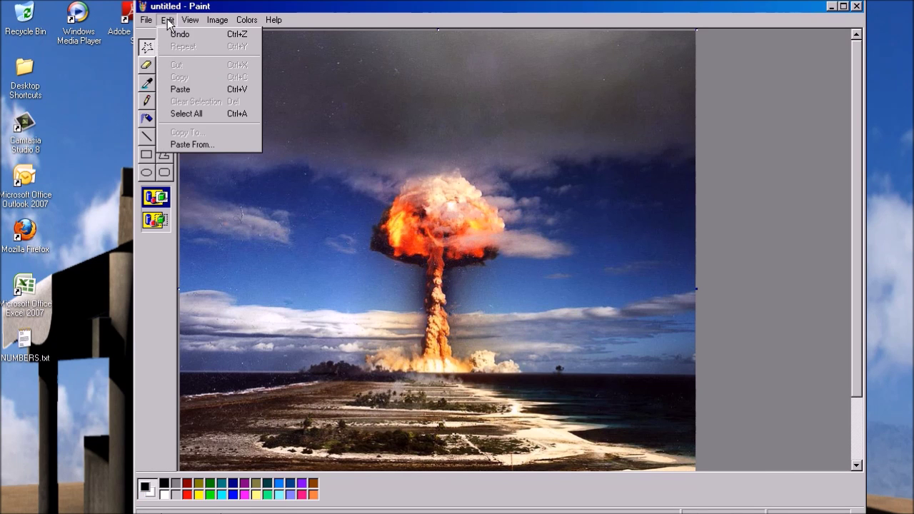
pyautogui.click(189, 98)
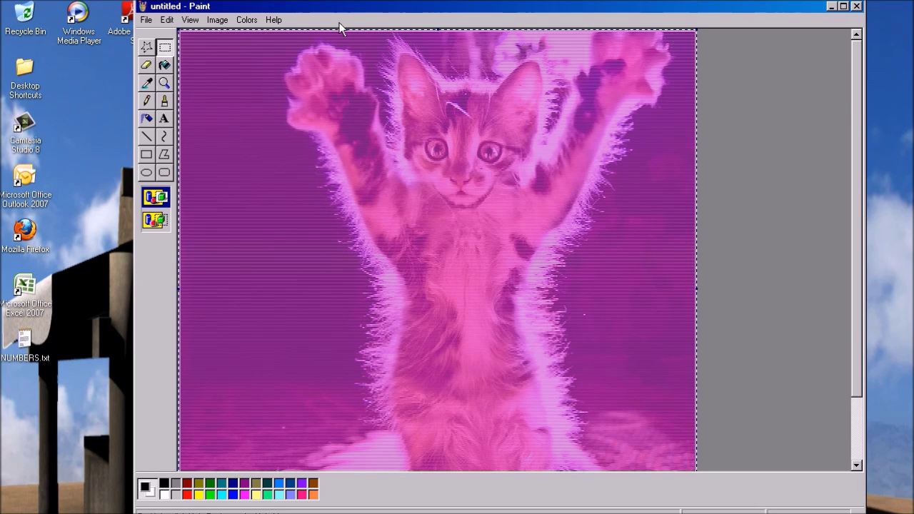
pyautogui.moveTo(339, 12); pyautogui.dragTo(272, 13)
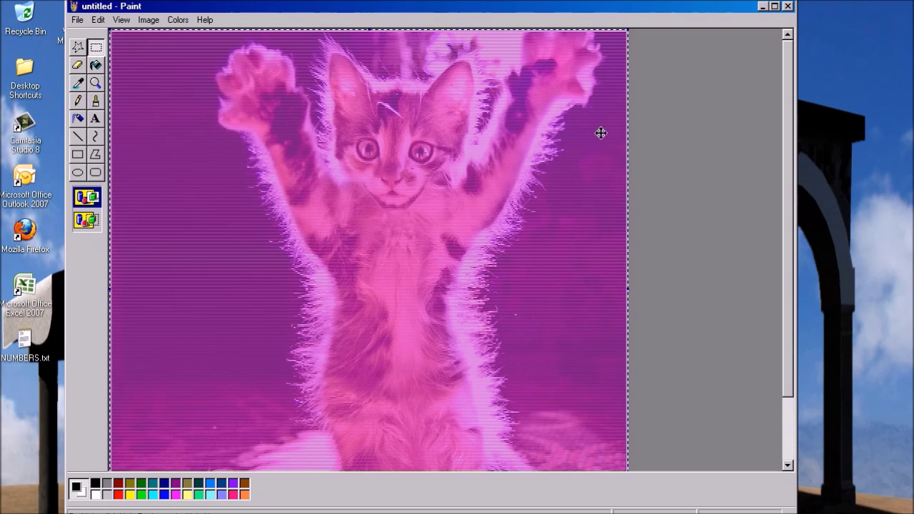
pyautogui.click(85, 221)
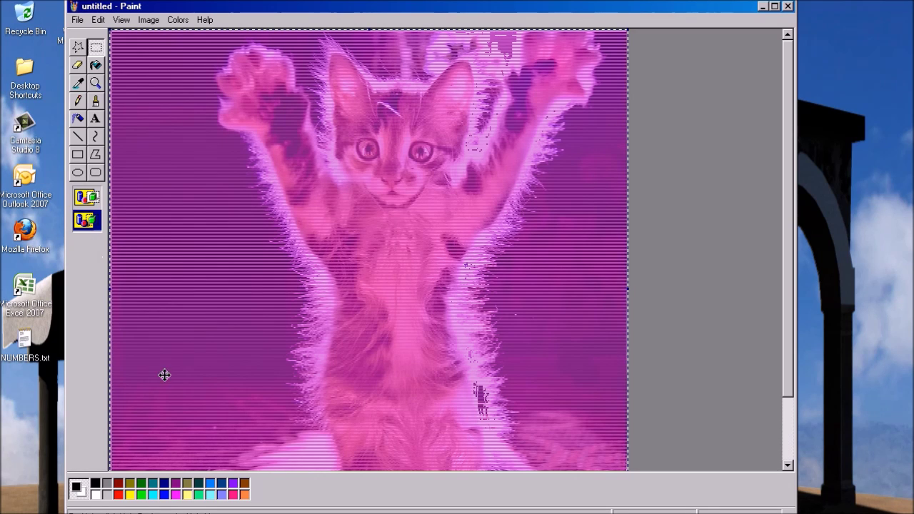
# - Make magenta the dropped-out background colour, commit the blended kitten, and zoom in on its head
pyautogui.rightClick(174, 494)
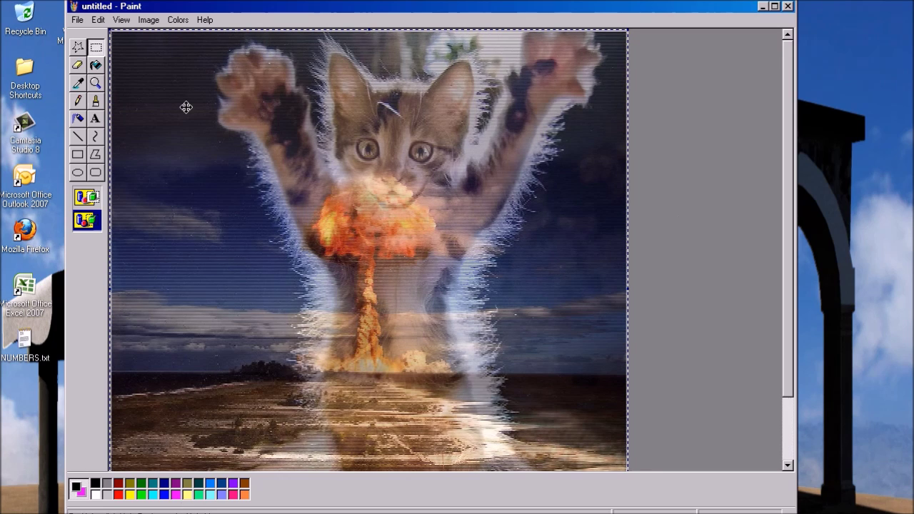
pyautogui.click(78, 49)
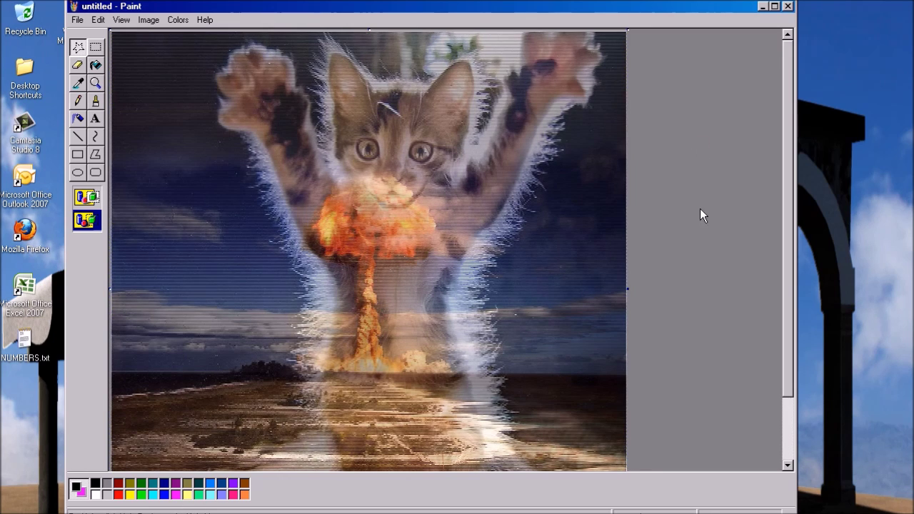
pyautogui.scroll(-3, 721, 282)
pyautogui.scroll(3, 721, 282)
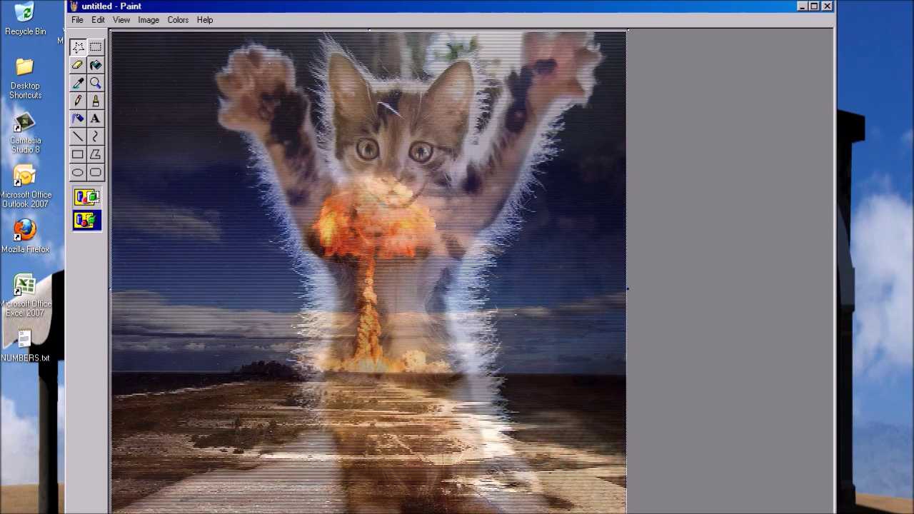
pyautogui.click(95, 82)
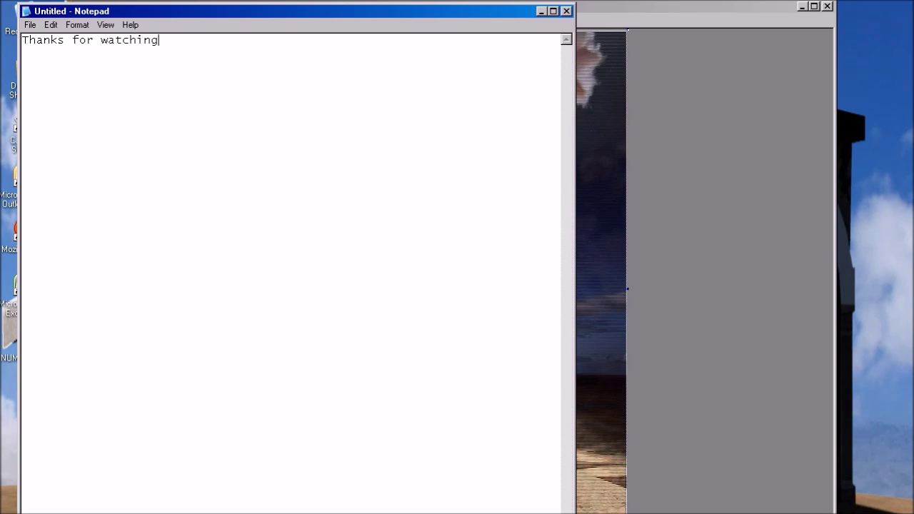
# - Enlarge the 'Thanks for watching' text to 22 pt Lucida Console
pyautogui.click(75, 25)
pyautogui.click(84, 49)
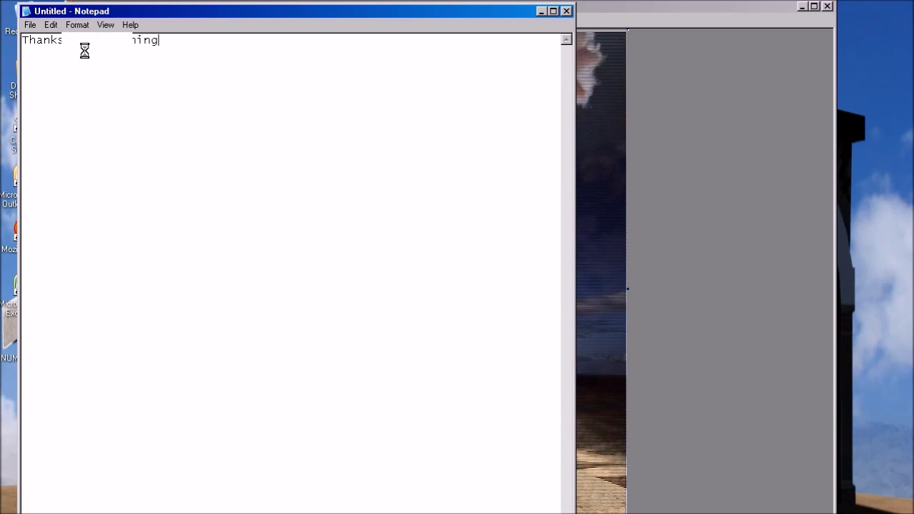
pyautogui.click(261, 197)
pyautogui.click(307, 138)
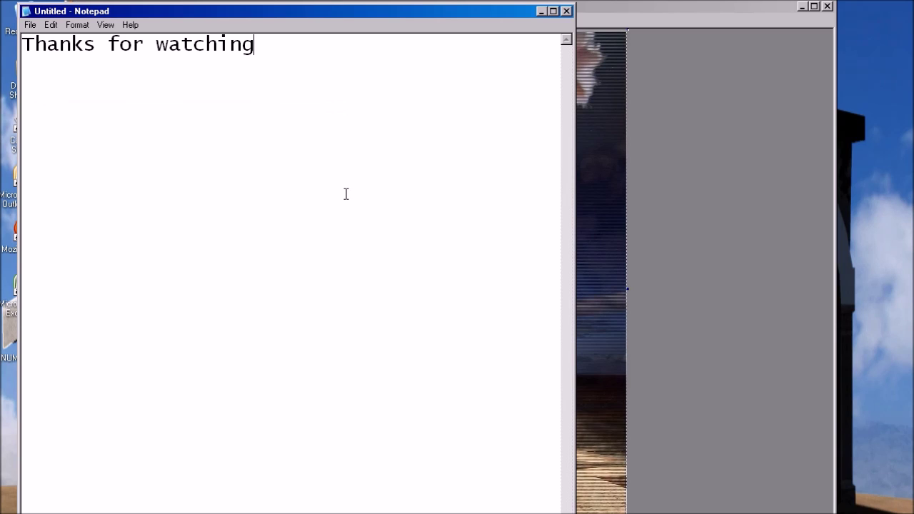